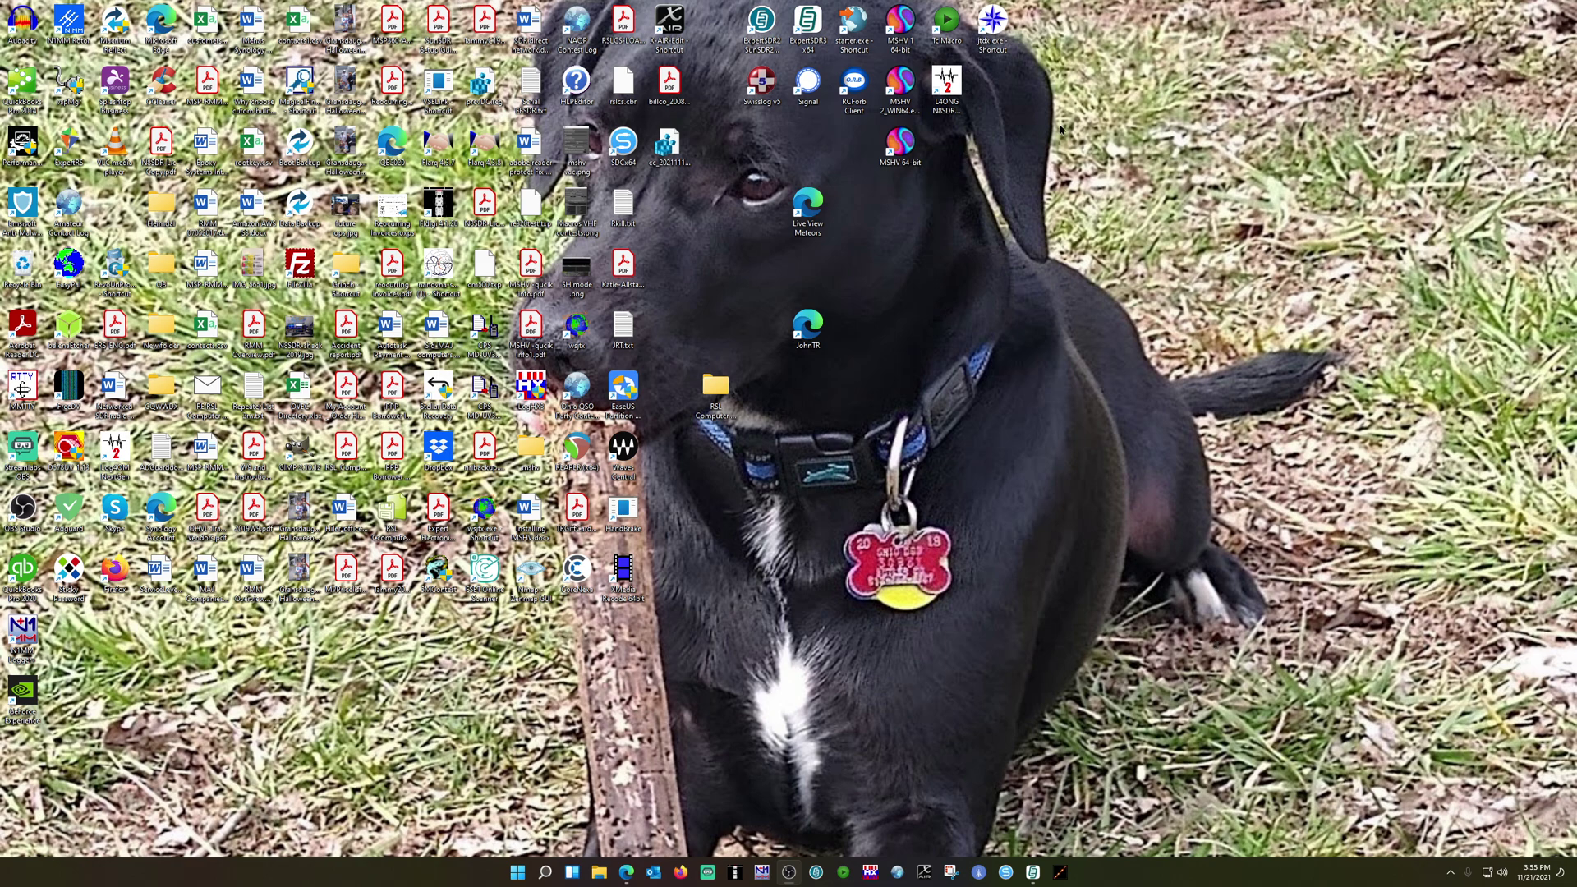
- Launch EESDR starter and close its console once it reports 'Connect successful'
{"action": "double_click", "coordinate": [854, 37]}
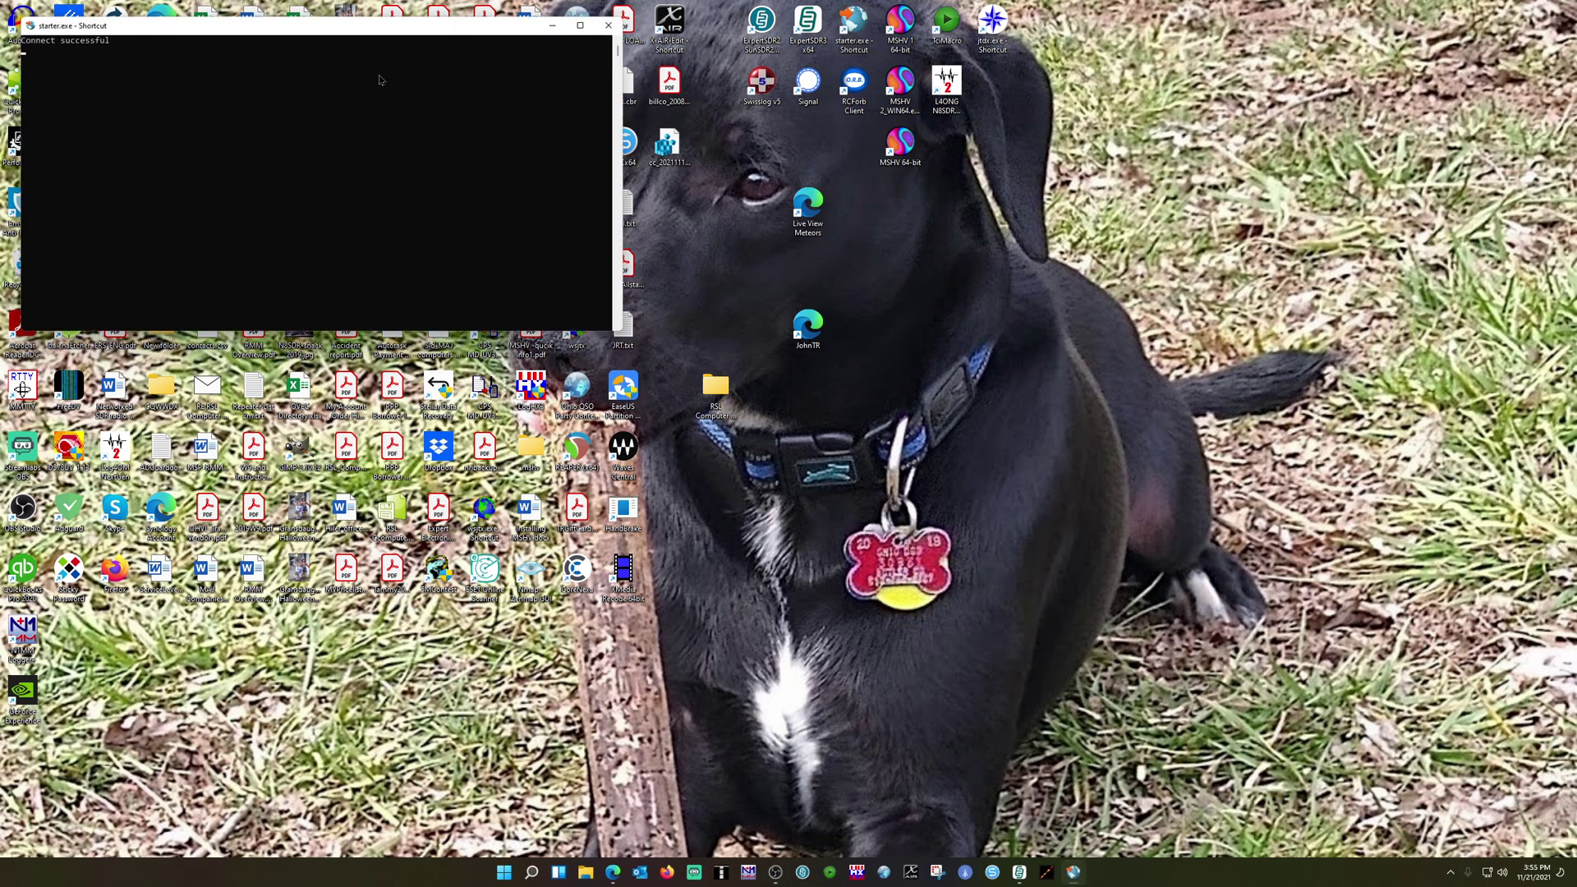
{"action": "left_click", "coordinate": [606, 25]}
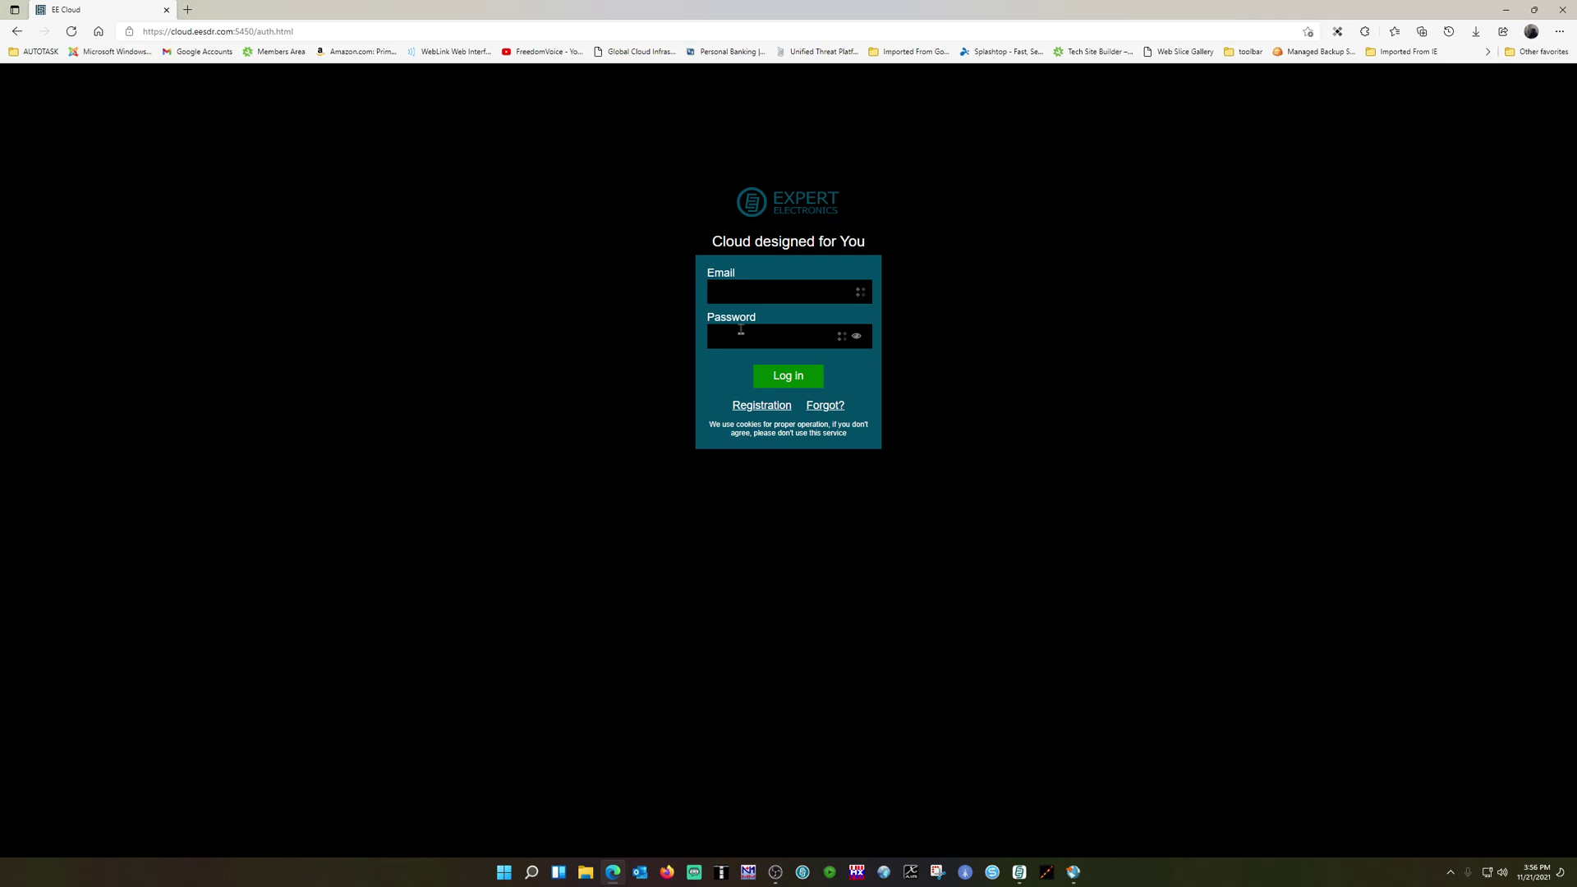
- Log in to EE Cloud with the account e-mail and password, then connect to SunSDR2DX
{"action": "left_click", "coordinate": [760, 293]}
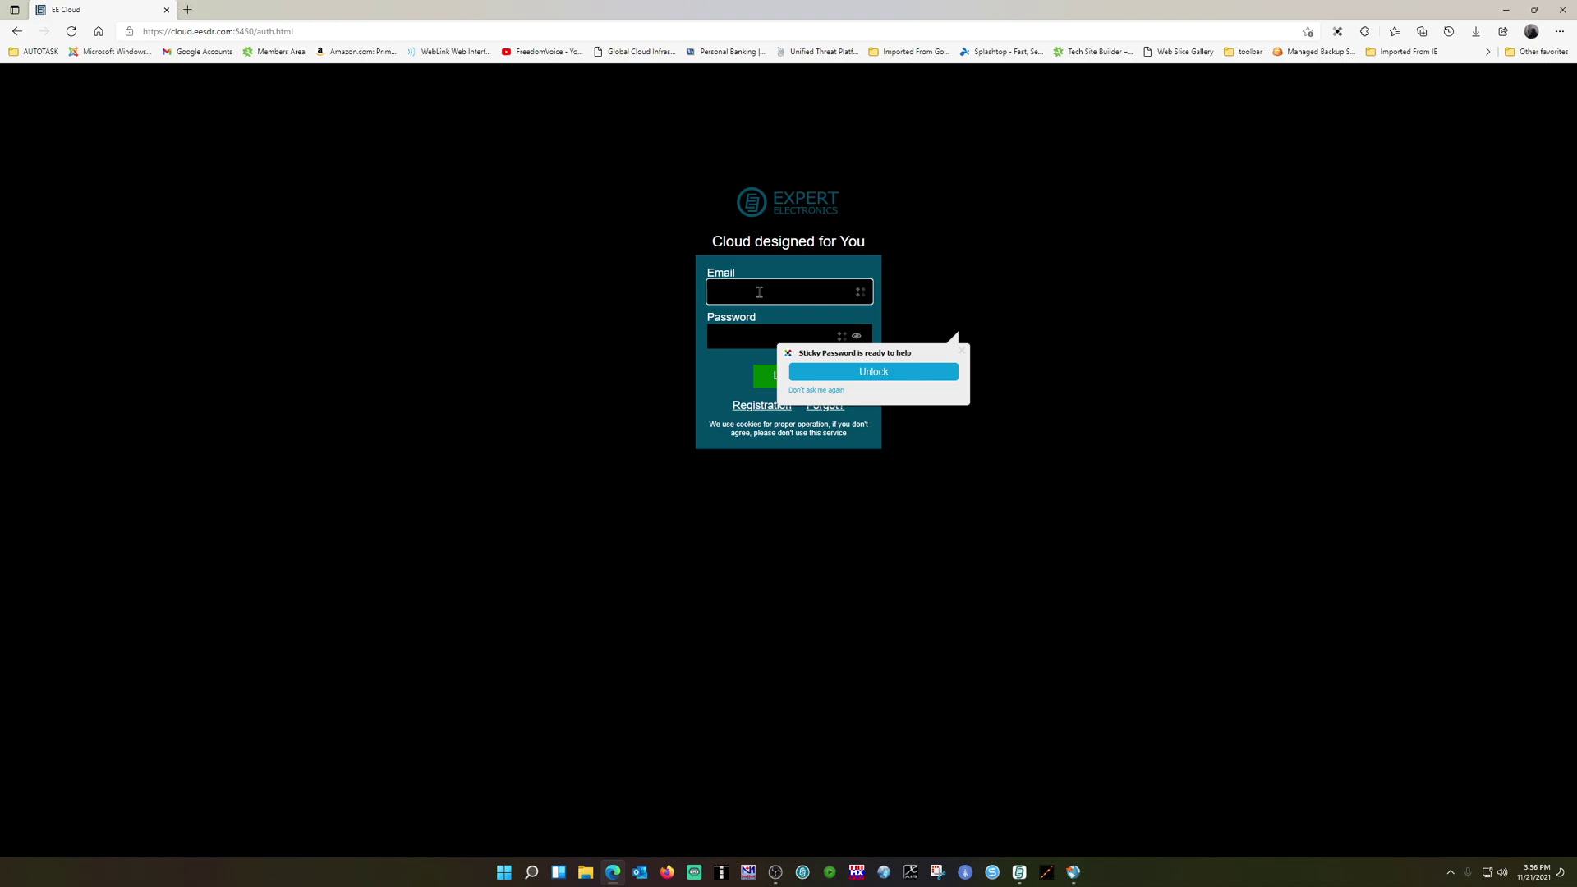
{"action": "left_click", "coordinate": [730, 346]}
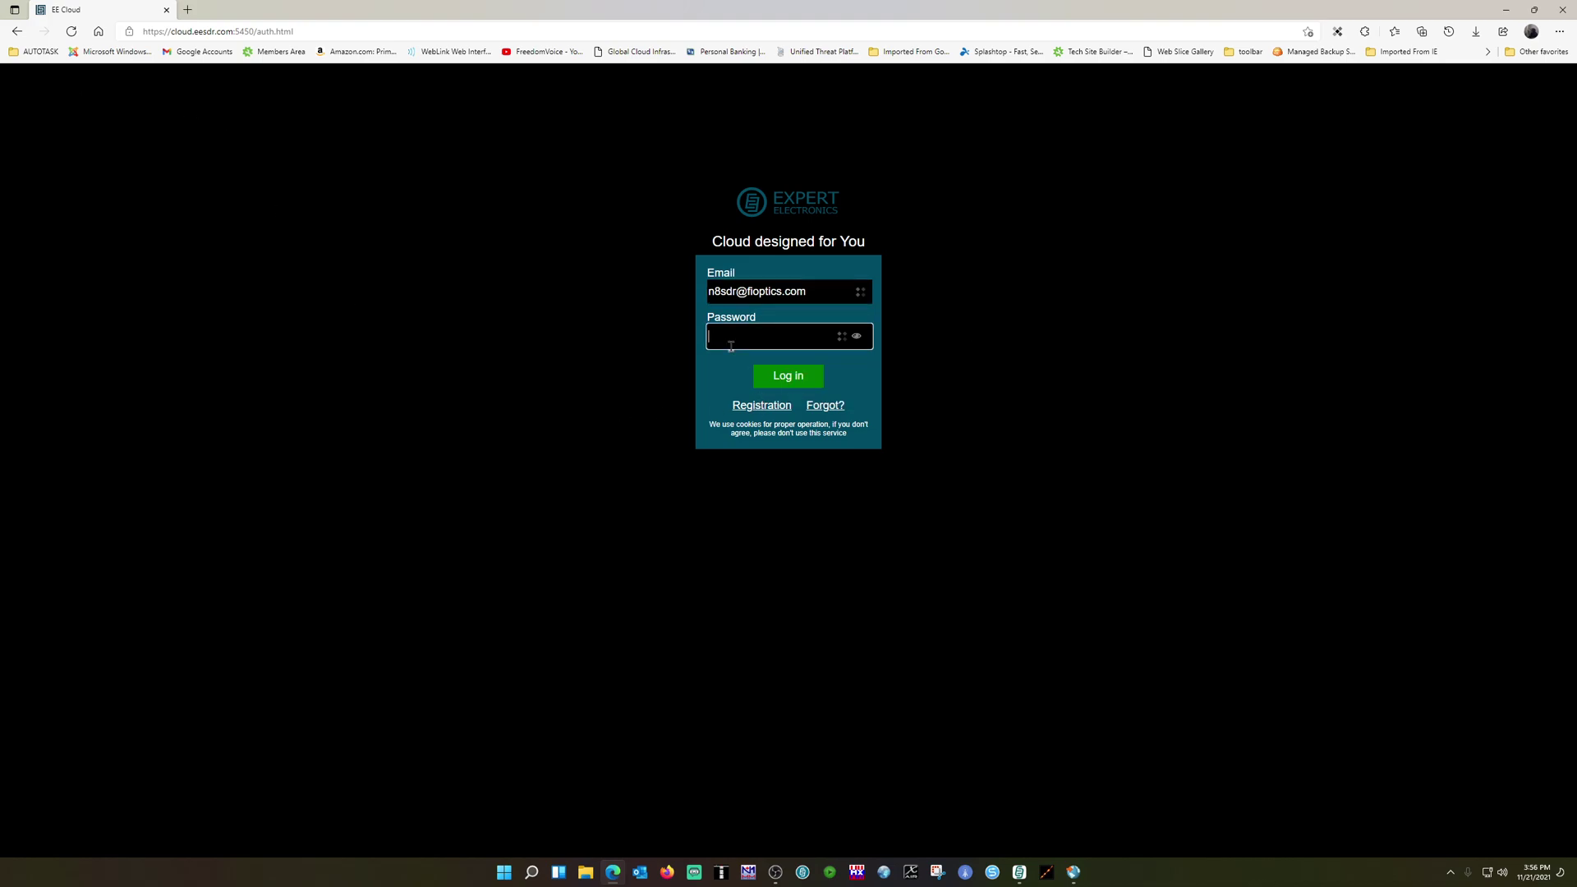
{"action": "type", "text": "*******"}
{"action": "key", "text": "BackSpace"}
{"action": "key", "text": "BackSpace"}
{"action": "key", "text": "BackSpace"}
{"action": "key", "text": "BackSpace"}
{"action": "type", "text": "***********"}
{"action": "left_click", "coordinate": [782, 384]}
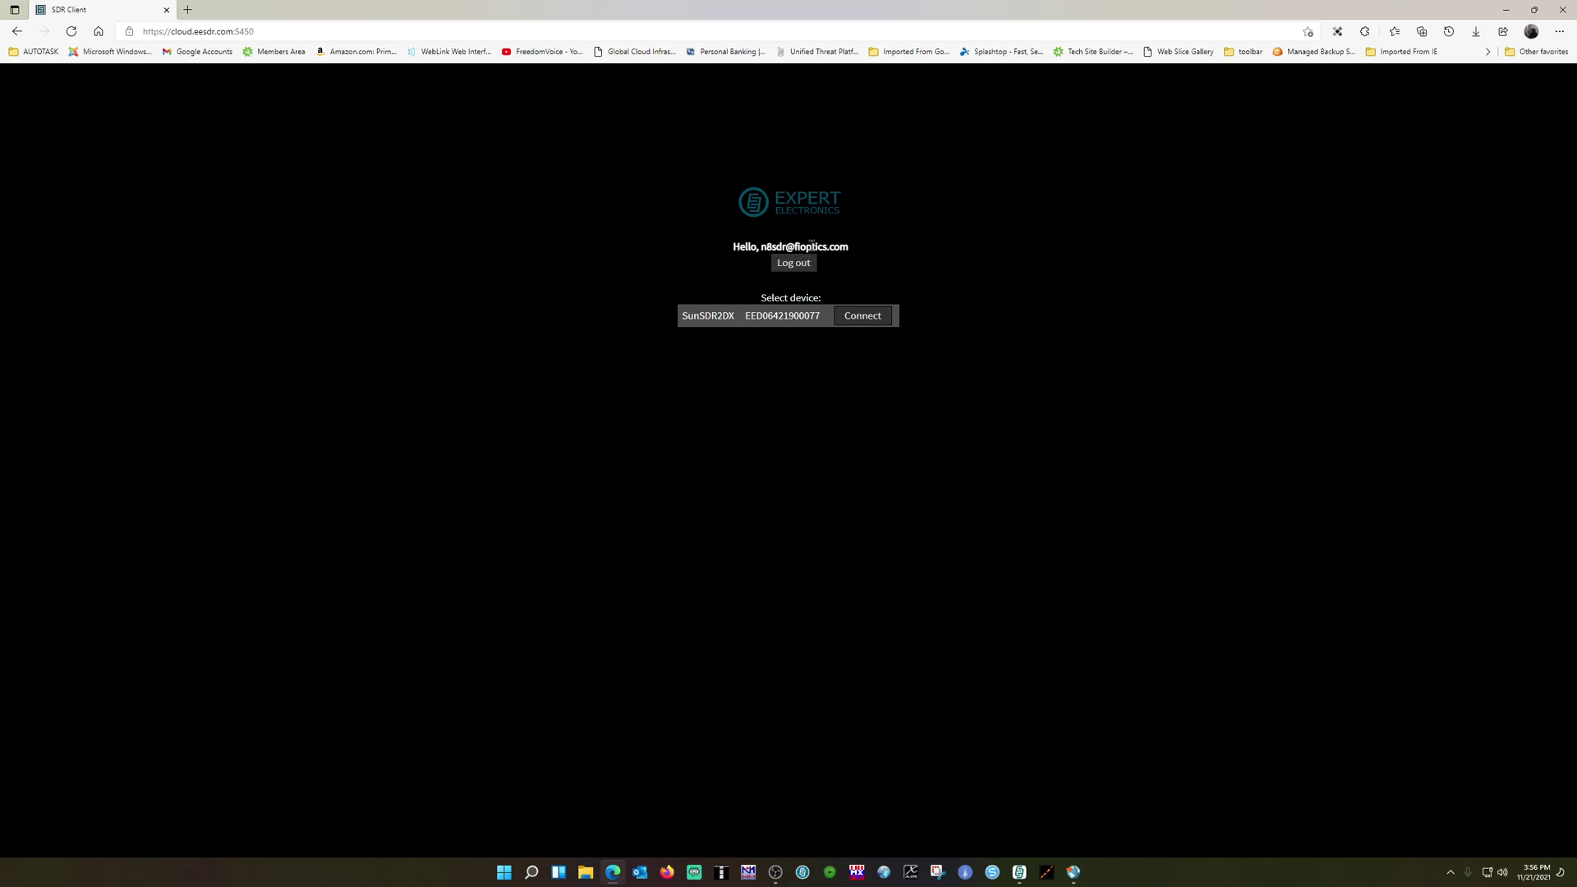
{"action": "left_click", "coordinate": [882, 320]}
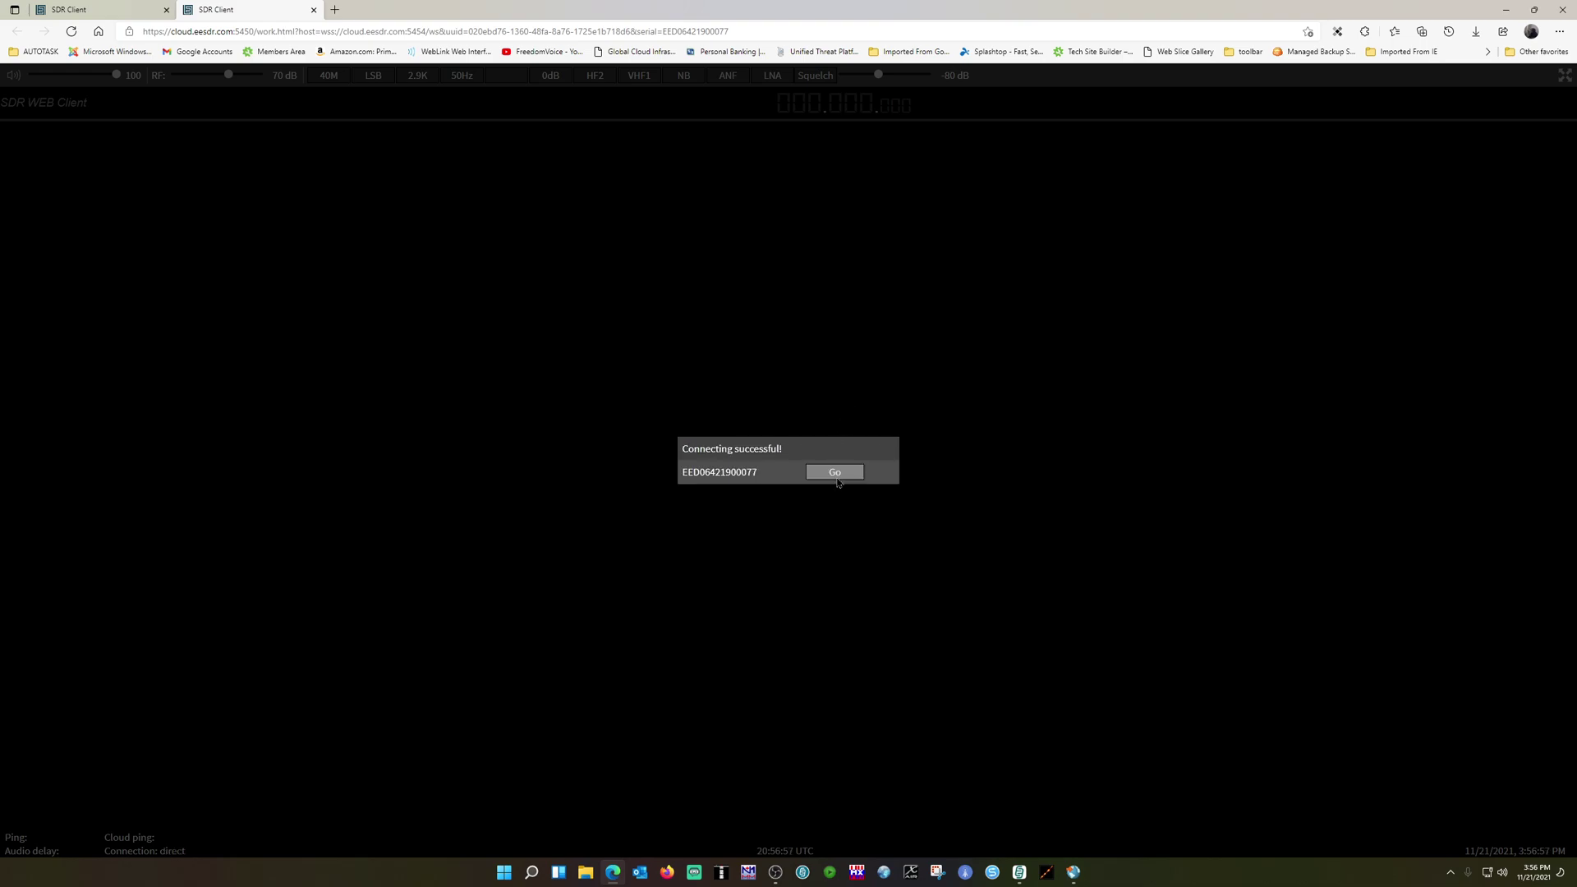
- Show the live spectrum, tune to 7.109.600, and set volume 41 and RF gain 49 dB
{"action": "left_click", "coordinate": [837, 477]}
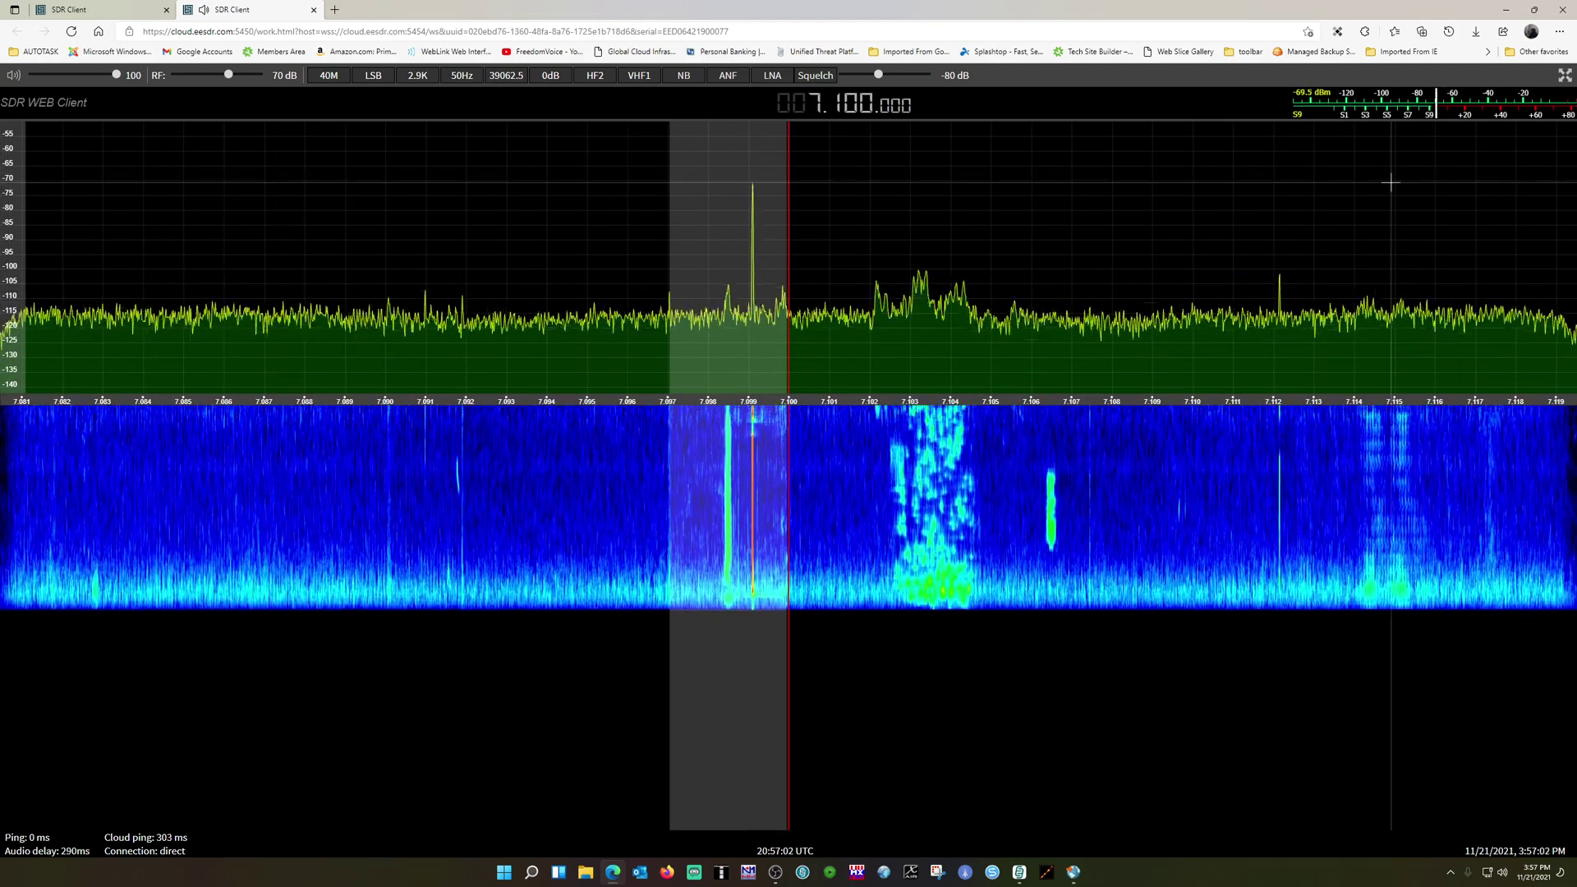
{"action": "left_click", "coordinate": [1176, 201]}
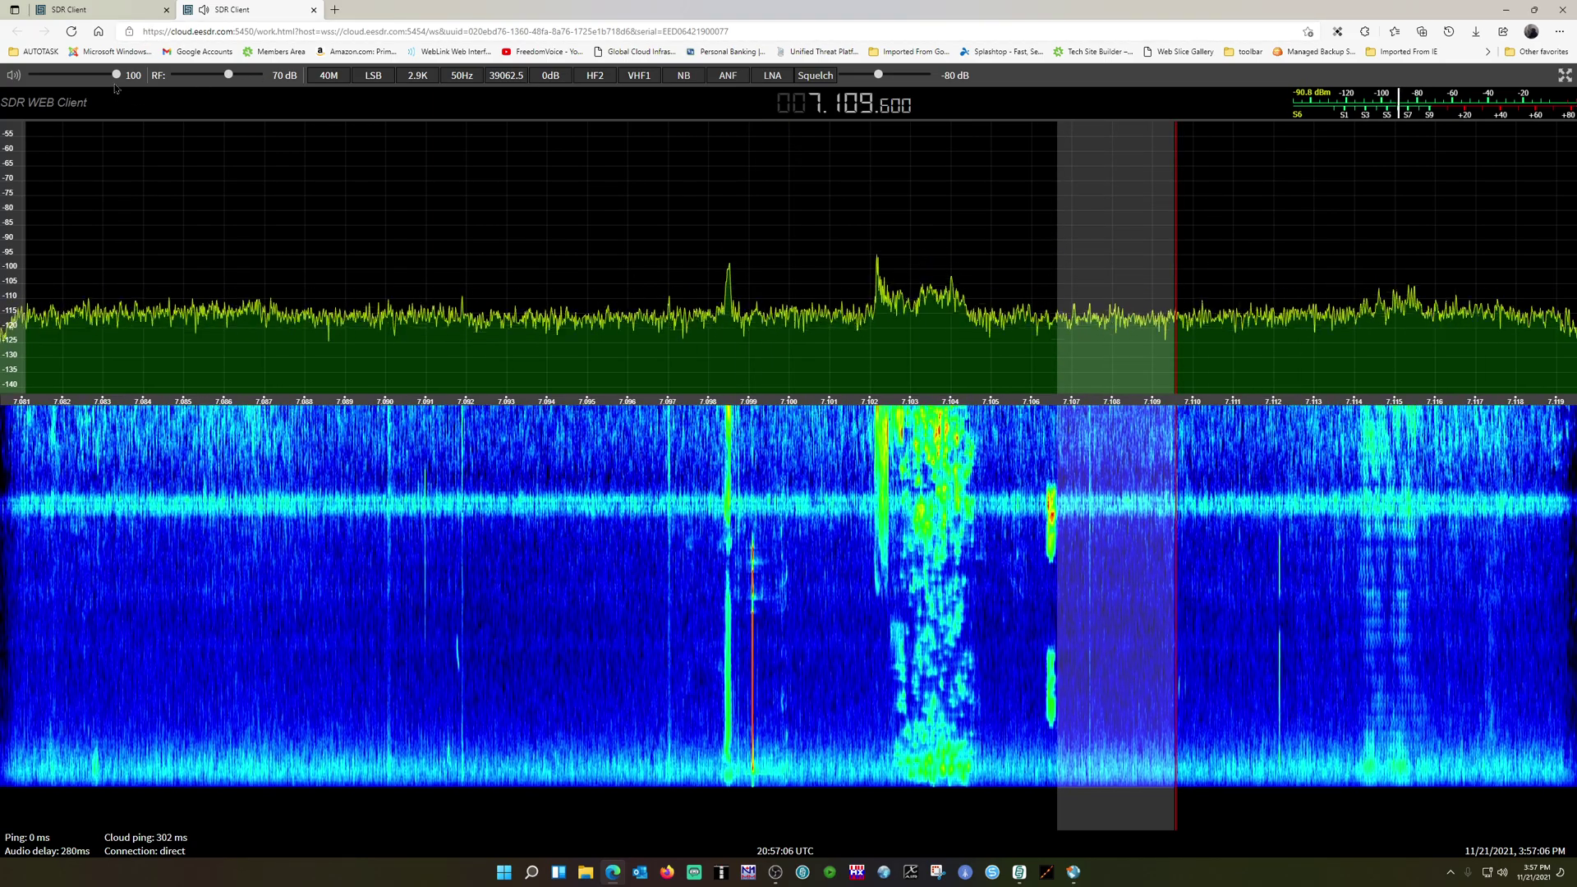
{"action": "left_click_drag", "start_coordinate": [116, 75], "coordinate": [47, 74]}
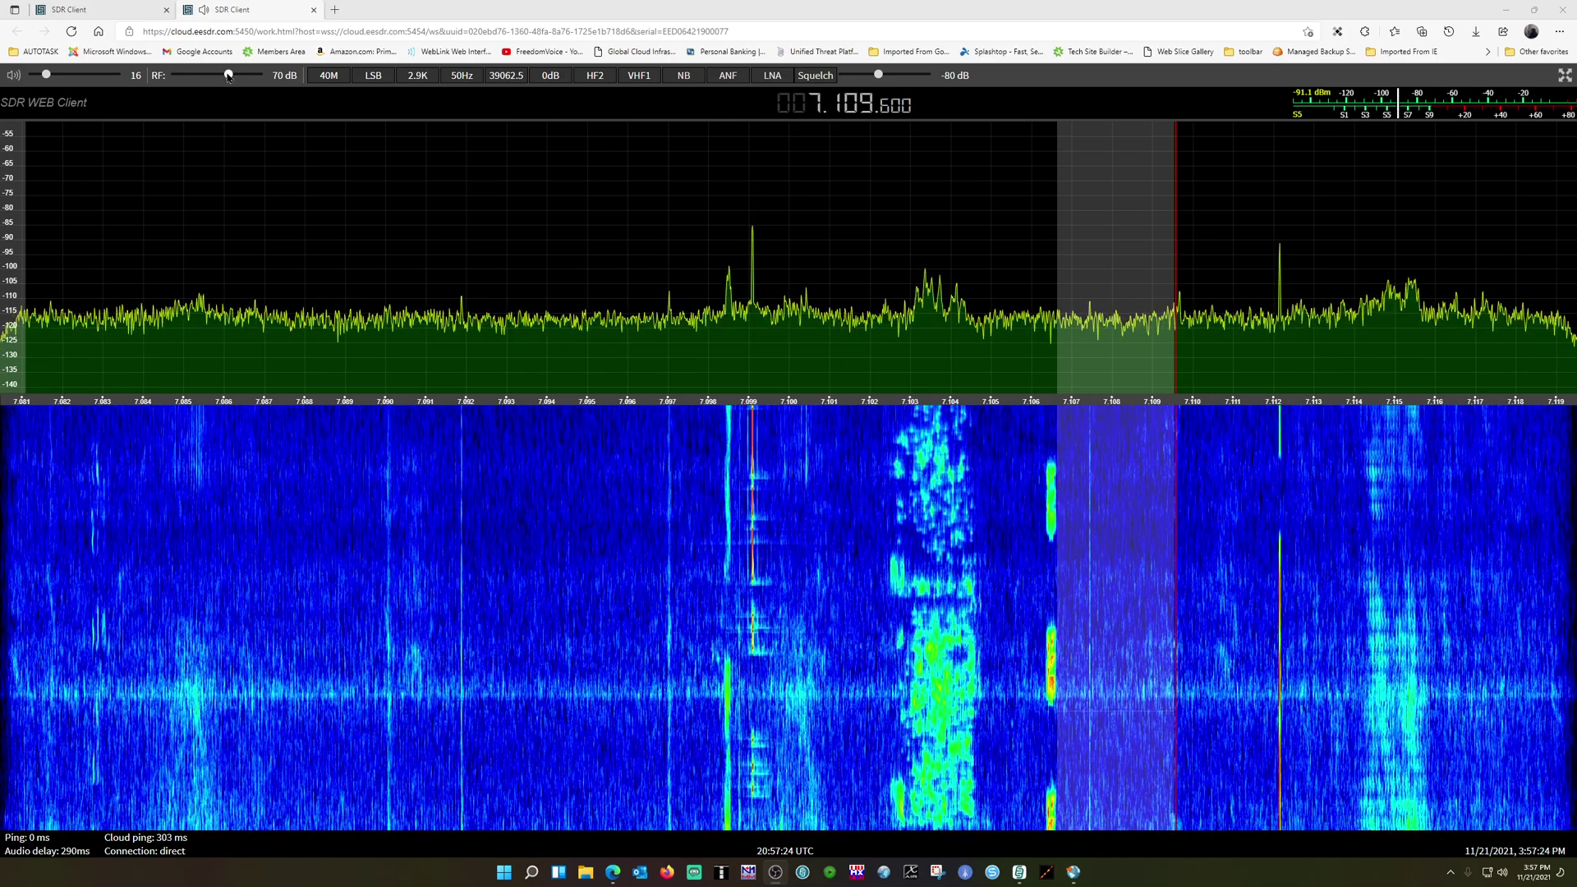
{"action": "left_click_drag", "start_coordinate": [228, 75], "coordinate": [217, 76]}
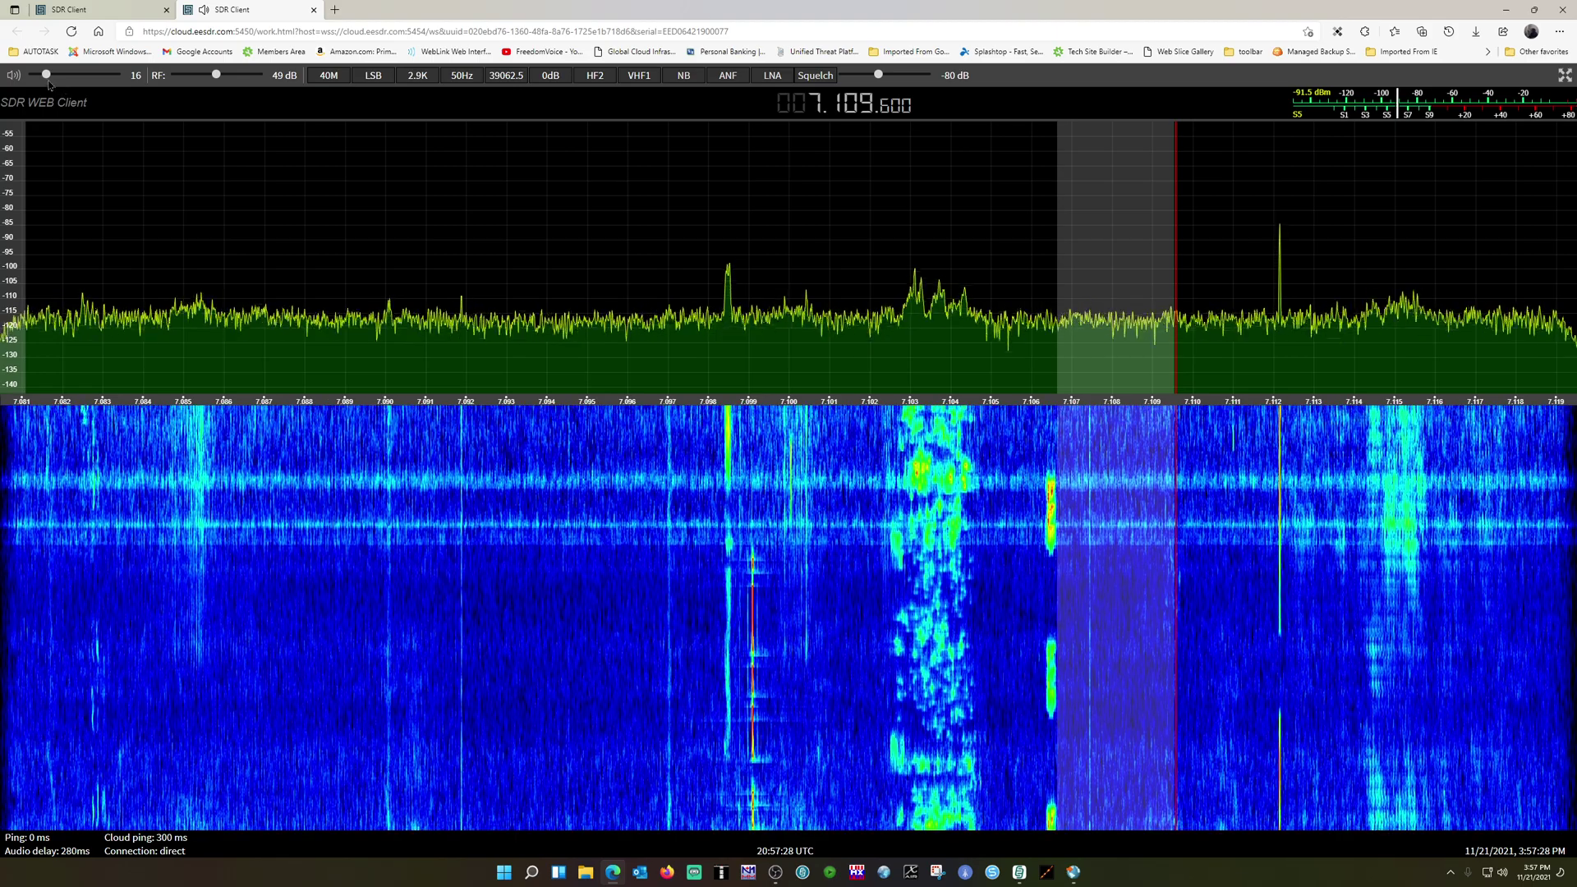
{"action": "left_click_drag", "start_coordinate": [46, 76], "coordinate": [58, 85]}
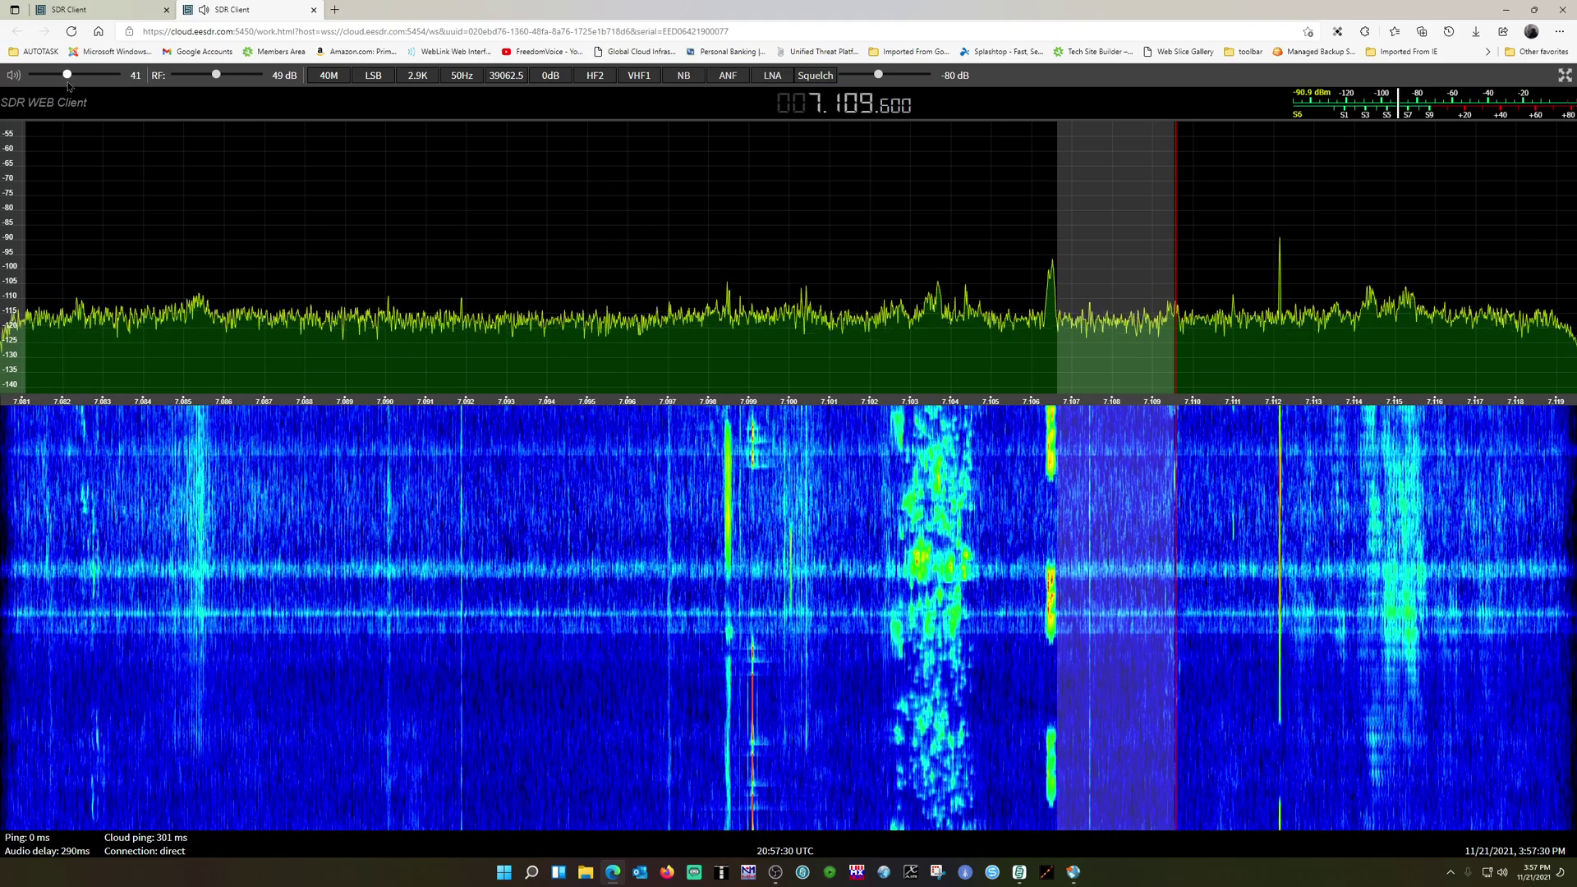
- Browse the band, mode and bandwidth lists, then wheel-tune using a 25Hz step
{"action": "left_click", "coordinate": [320, 79]}
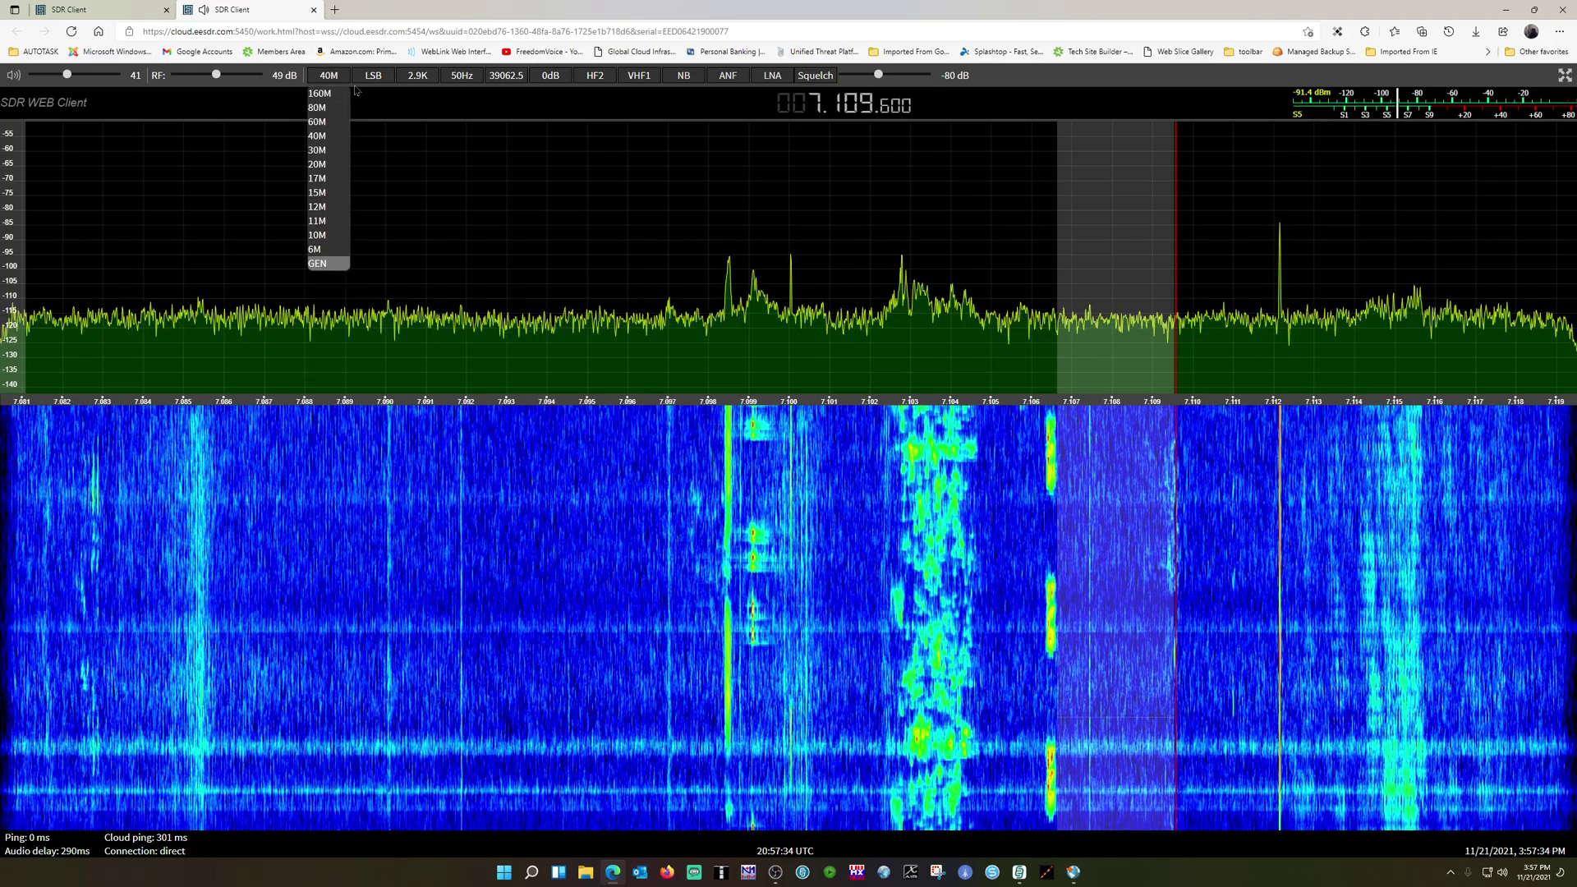
{"action": "left_click", "coordinate": [367, 78]}
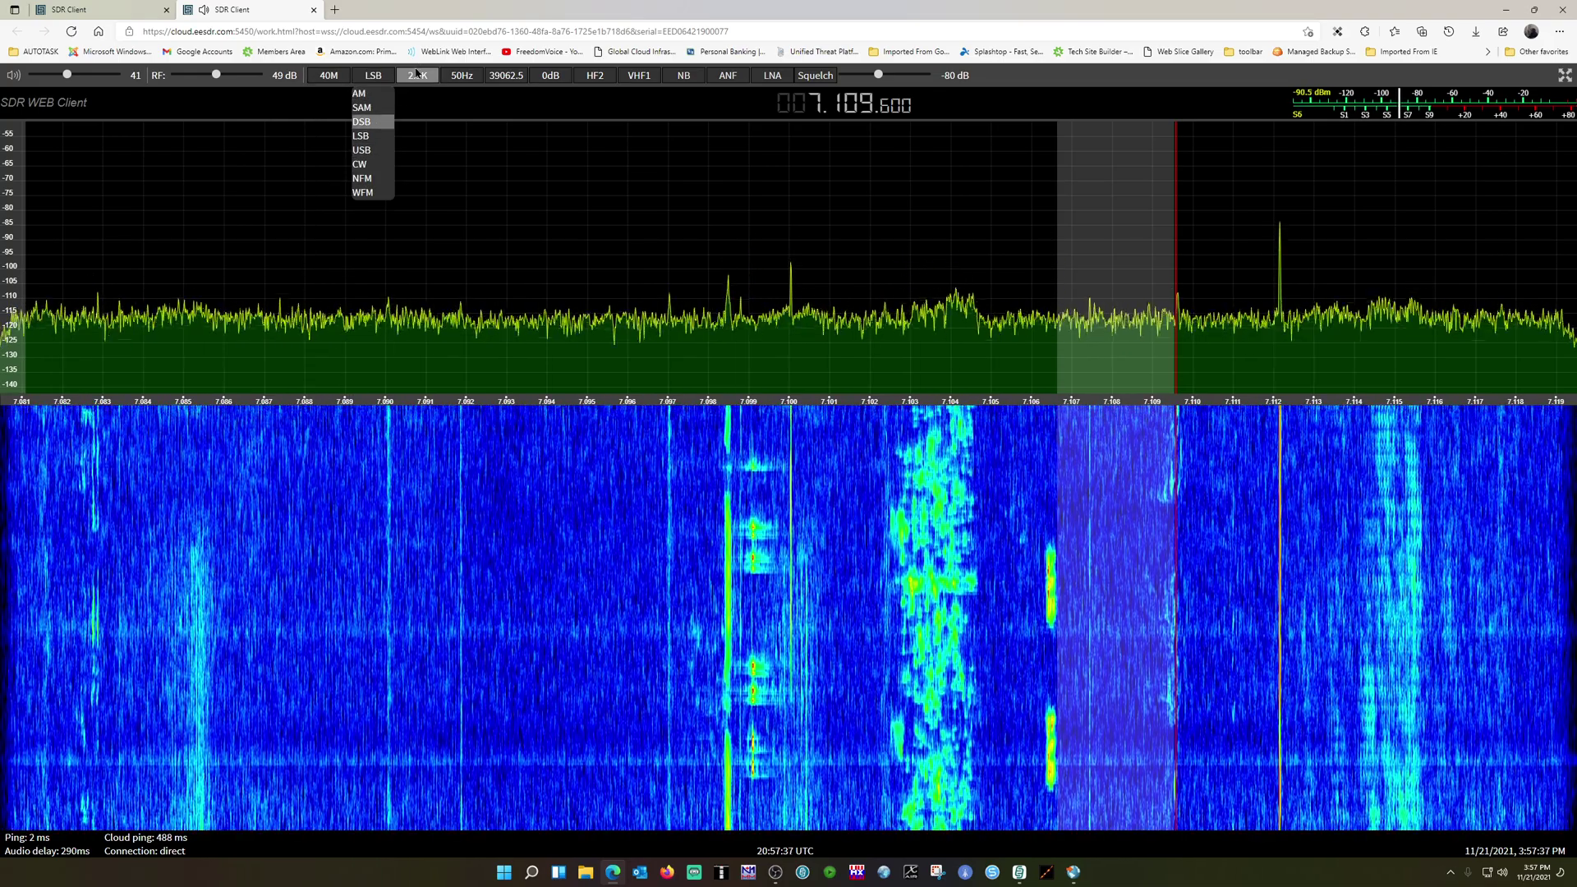
{"action": "left_click", "coordinate": [417, 74]}
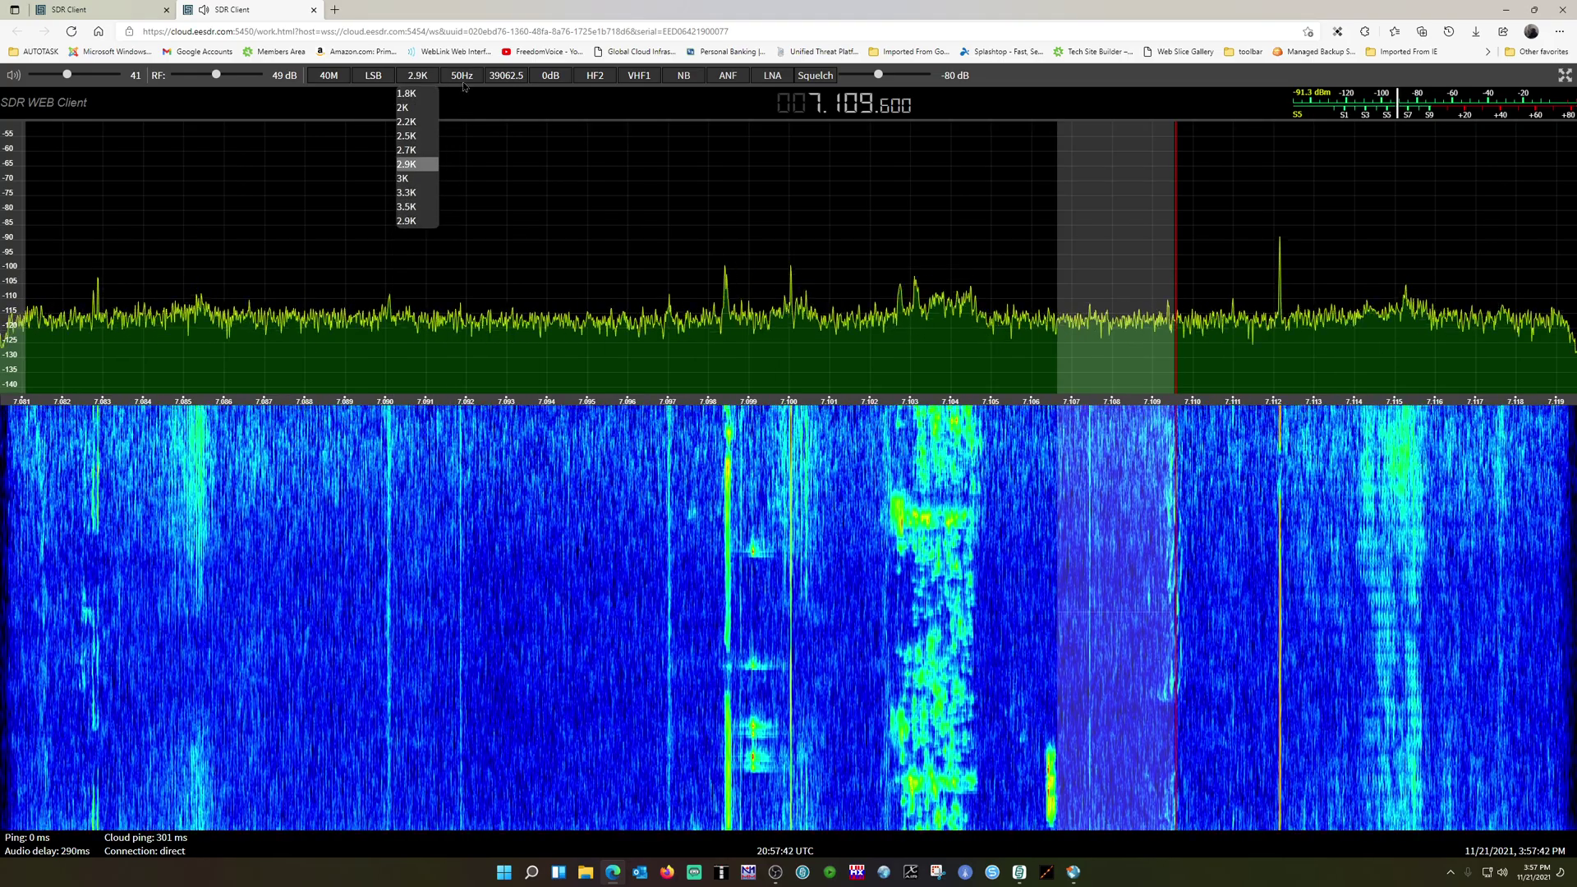
{"action": "left_click", "coordinate": [463, 75]}
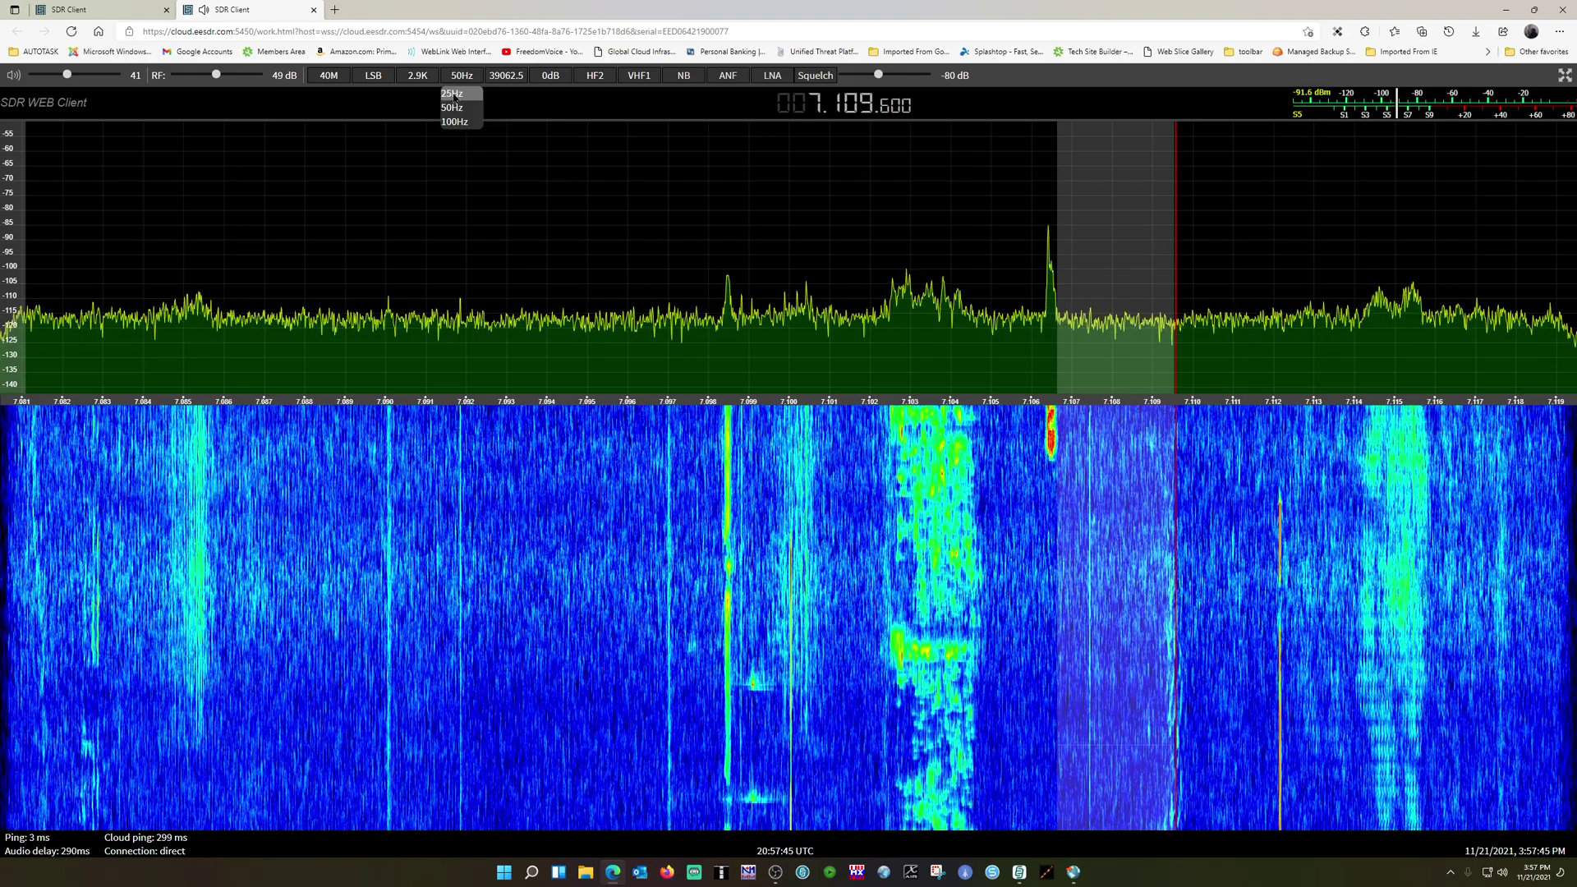
{"action": "left_click", "coordinate": [452, 94]}
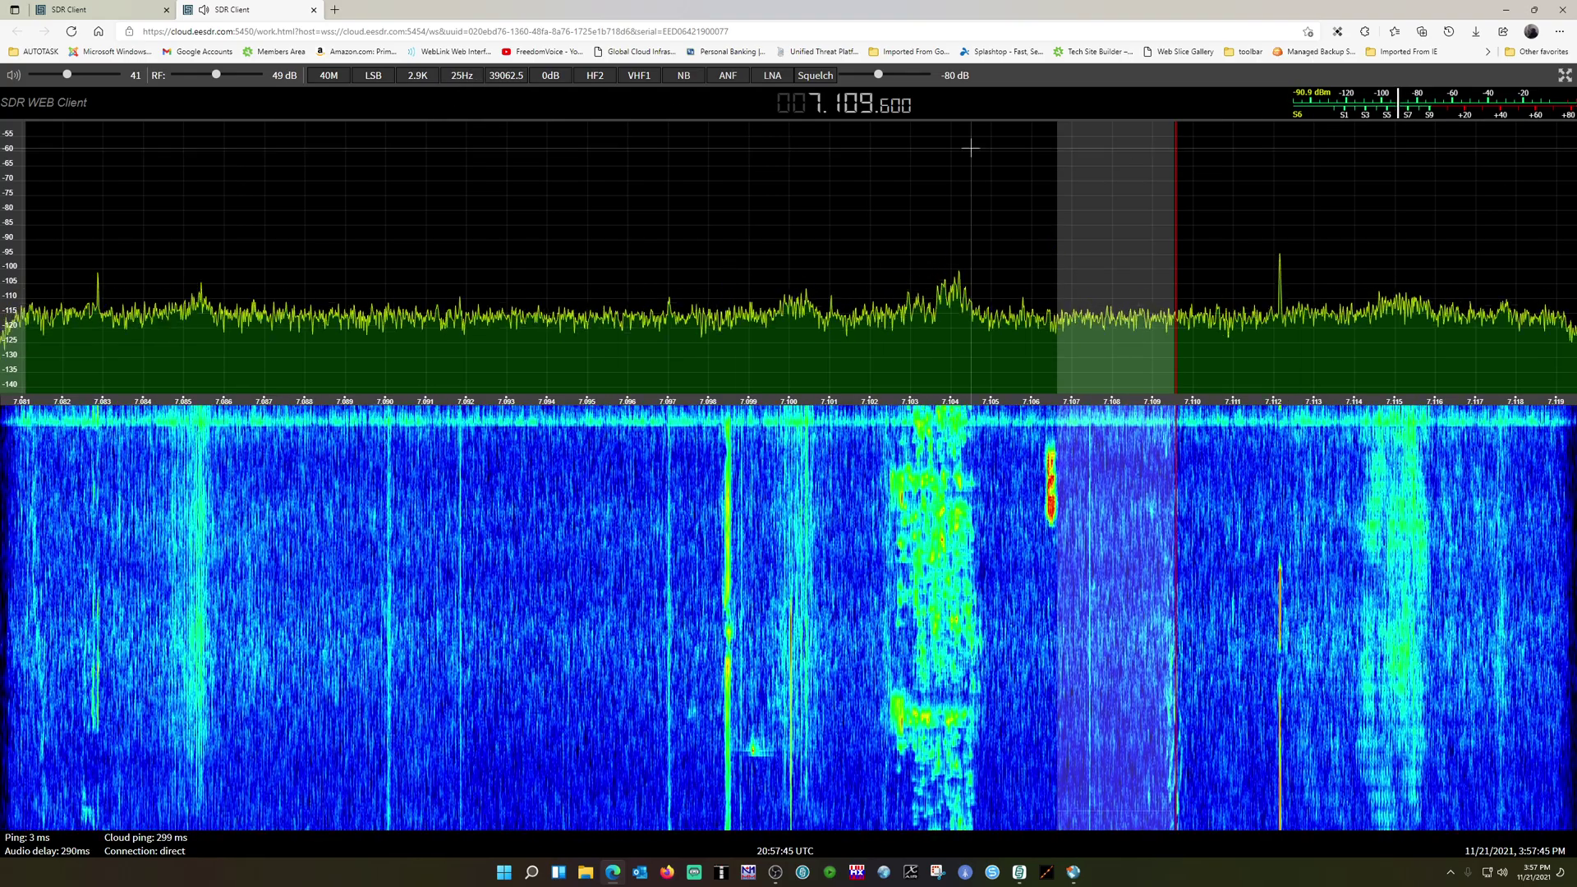
{"action": "scroll", "coordinate": [891, 130], "scroll_direction": "down", "scroll_amount": 1}
{"action": "scroll", "coordinate": [890, 130], "scroll_direction": "up", "scroll_amount": 1}
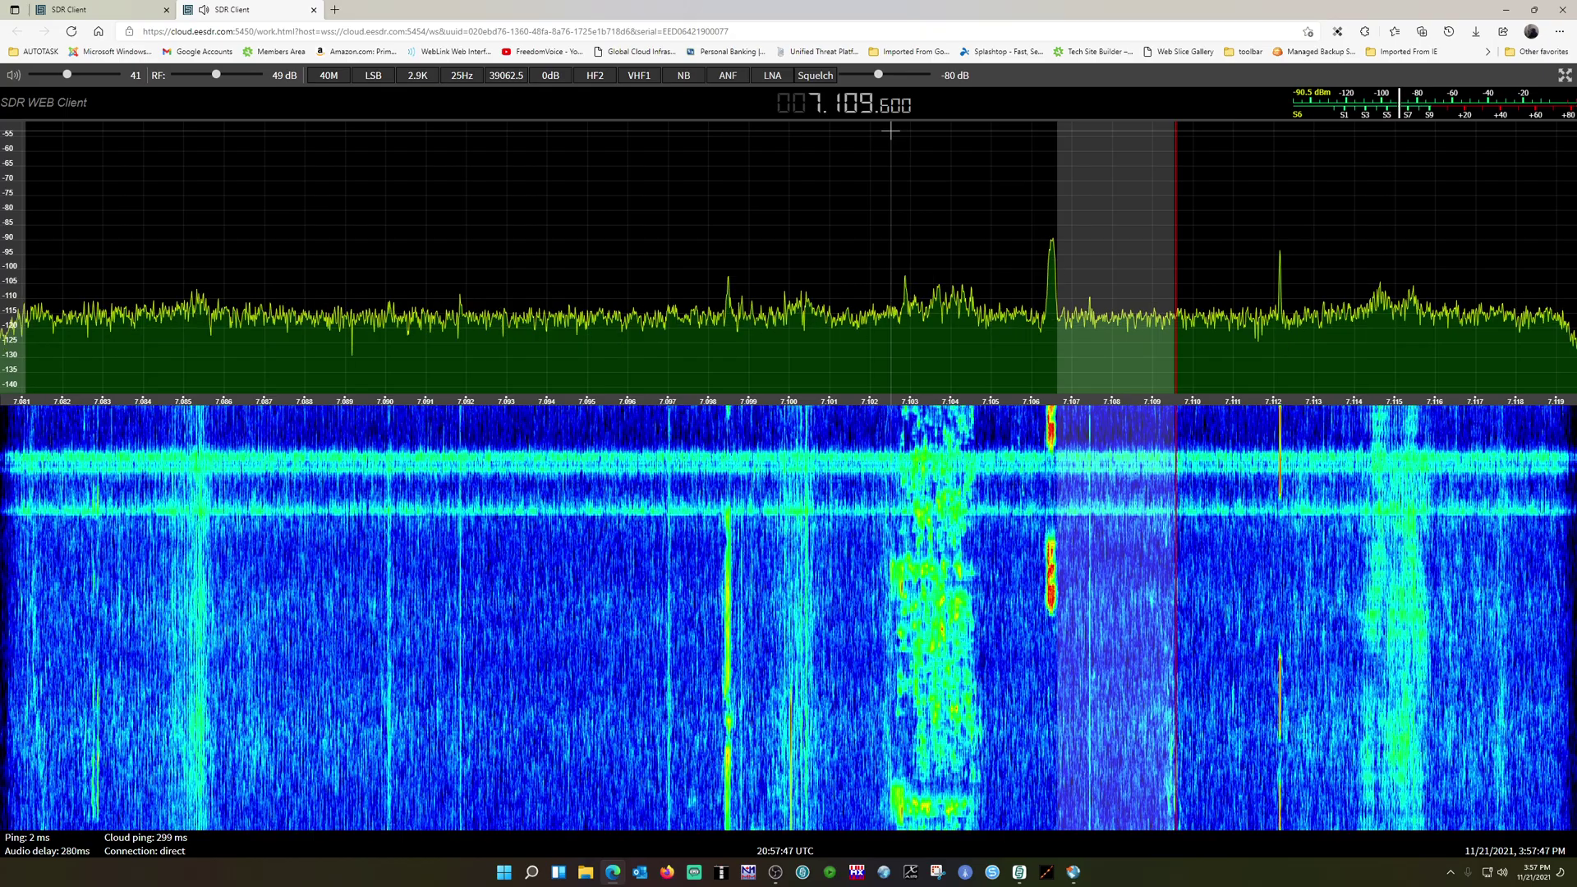
{"action": "scroll", "coordinate": [890, 130], "scroll_direction": "down", "scroll_amount": 1}
{"action": "scroll", "coordinate": [891, 130], "scroll_direction": "up", "scroll_amount": 1}
{"action": "scroll", "coordinate": [891, 130], "scroll_direction": "down", "scroll_amount": 1}
{"action": "scroll", "coordinate": [891, 130], "scroll_direction": "up", "scroll_amount": 1}
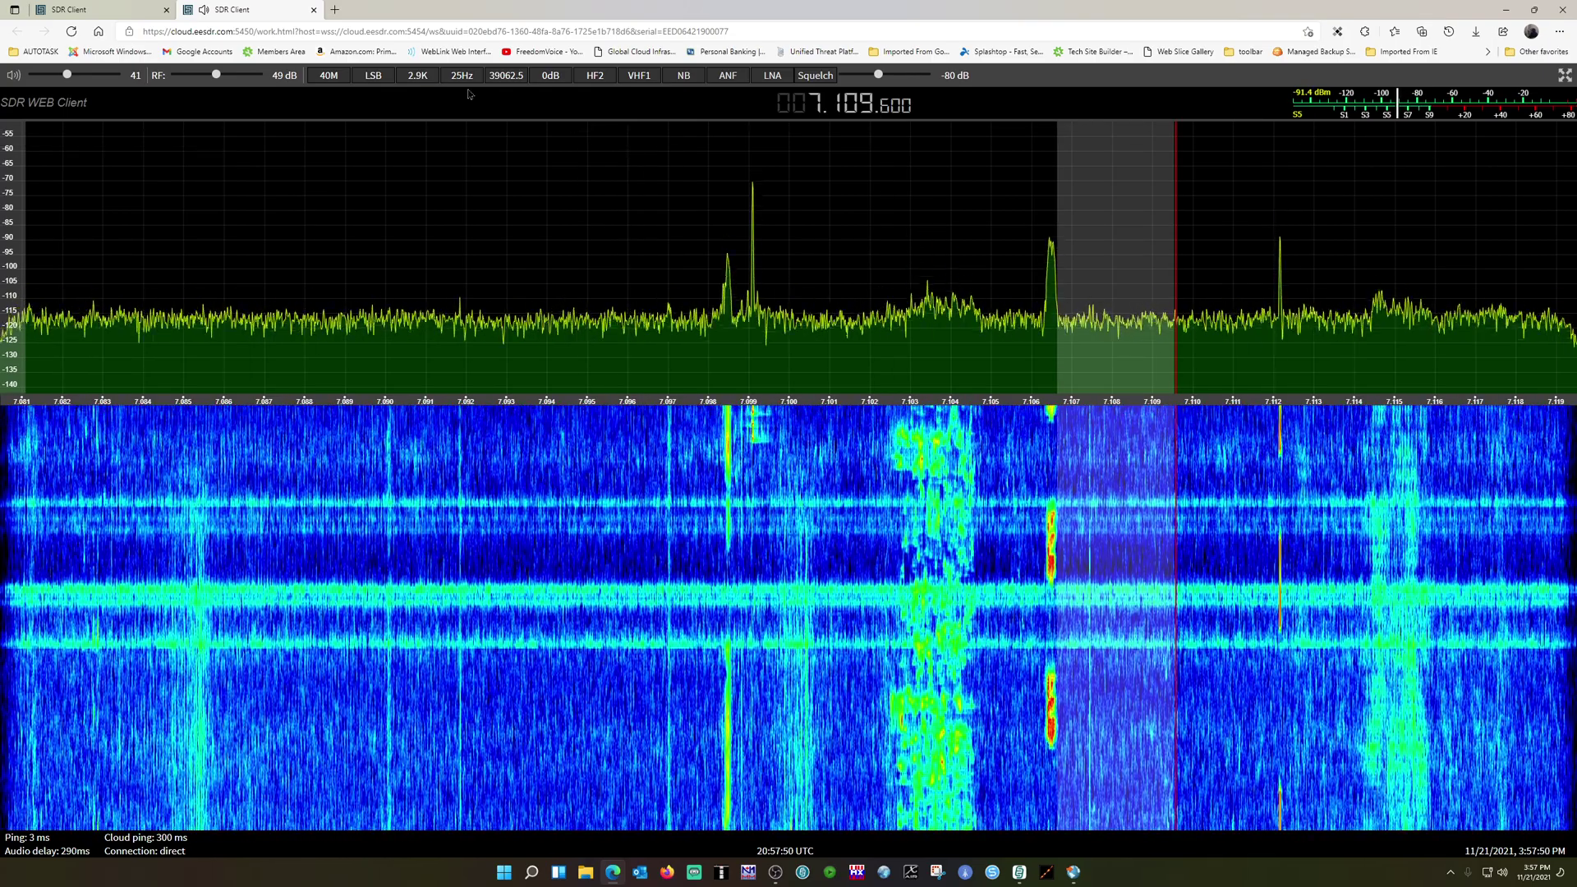
- Switch the tuning step to 100Hz and wheel-tune up to 7.110.000
{"action": "left_click", "coordinate": [466, 76]}
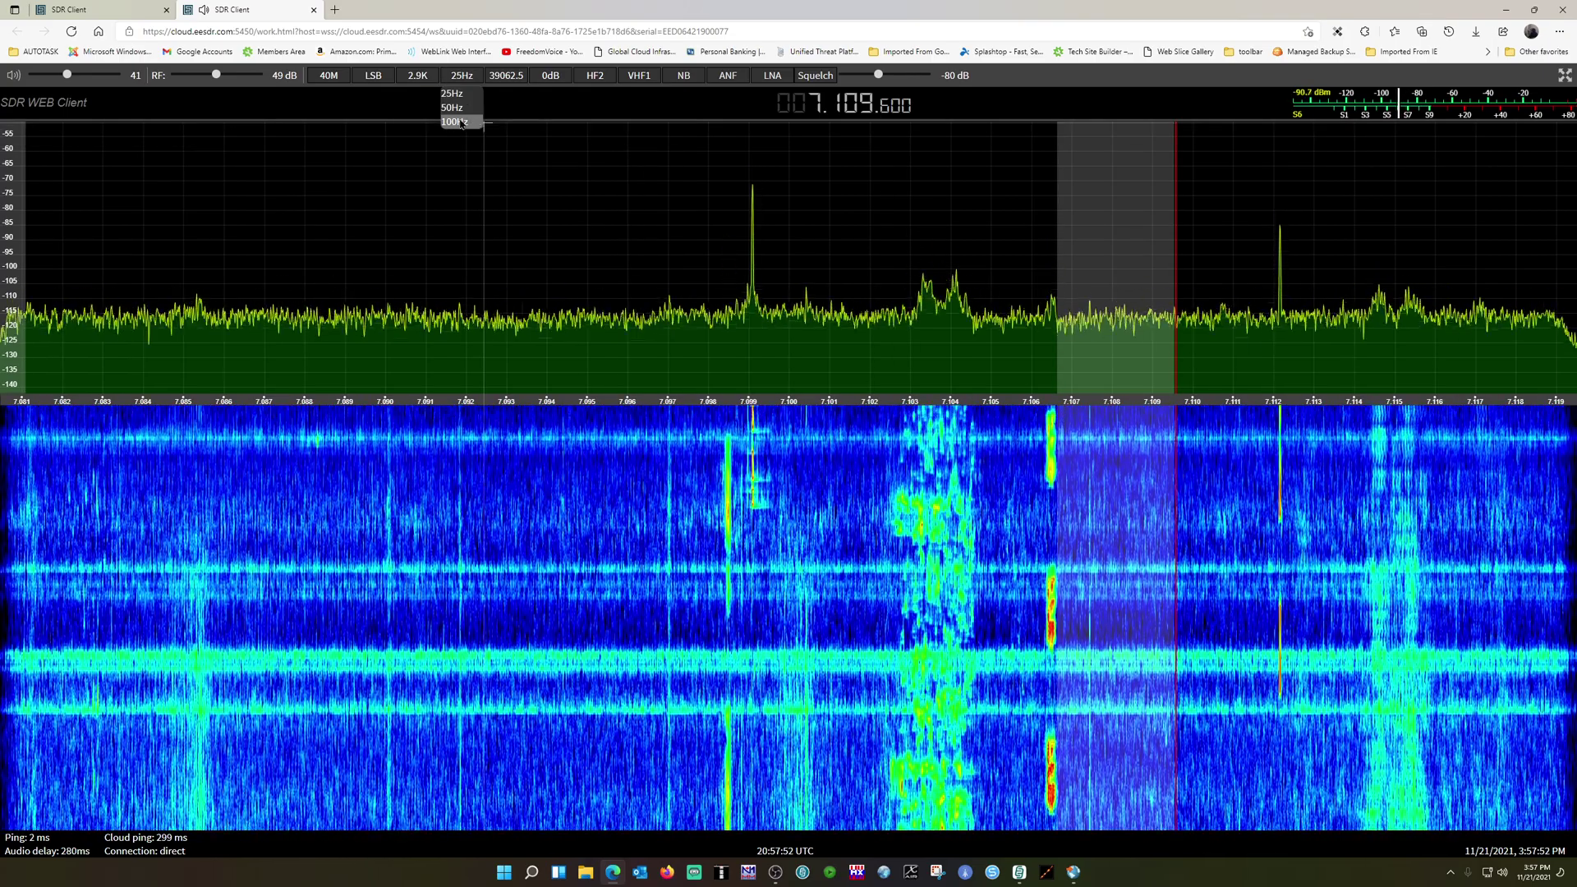
{"action": "left_click", "coordinate": [454, 121]}
{"action": "scroll", "coordinate": [904, 154], "scroll_direction": "up", "scroll_amount": 2}
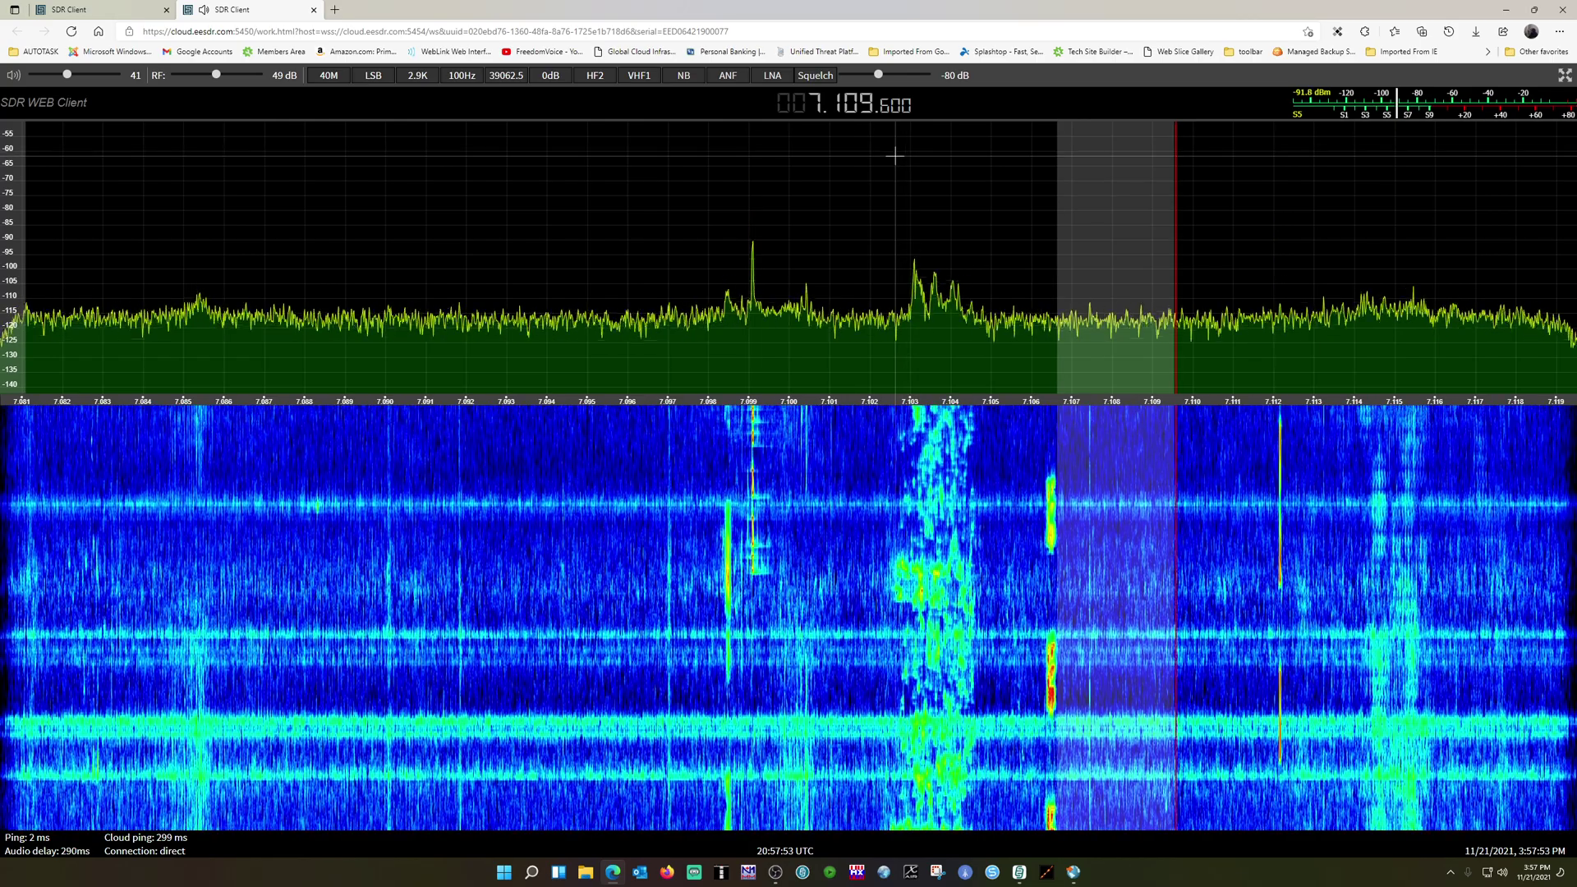
{"action": "scroll", "coordinate": [899, 155], "scroll_direction": "down", "scroll_amount": 1}
{"action": "scroll", "coordinate": [894, 156], "scroll_direction": "up", "scroll_amount": 1}
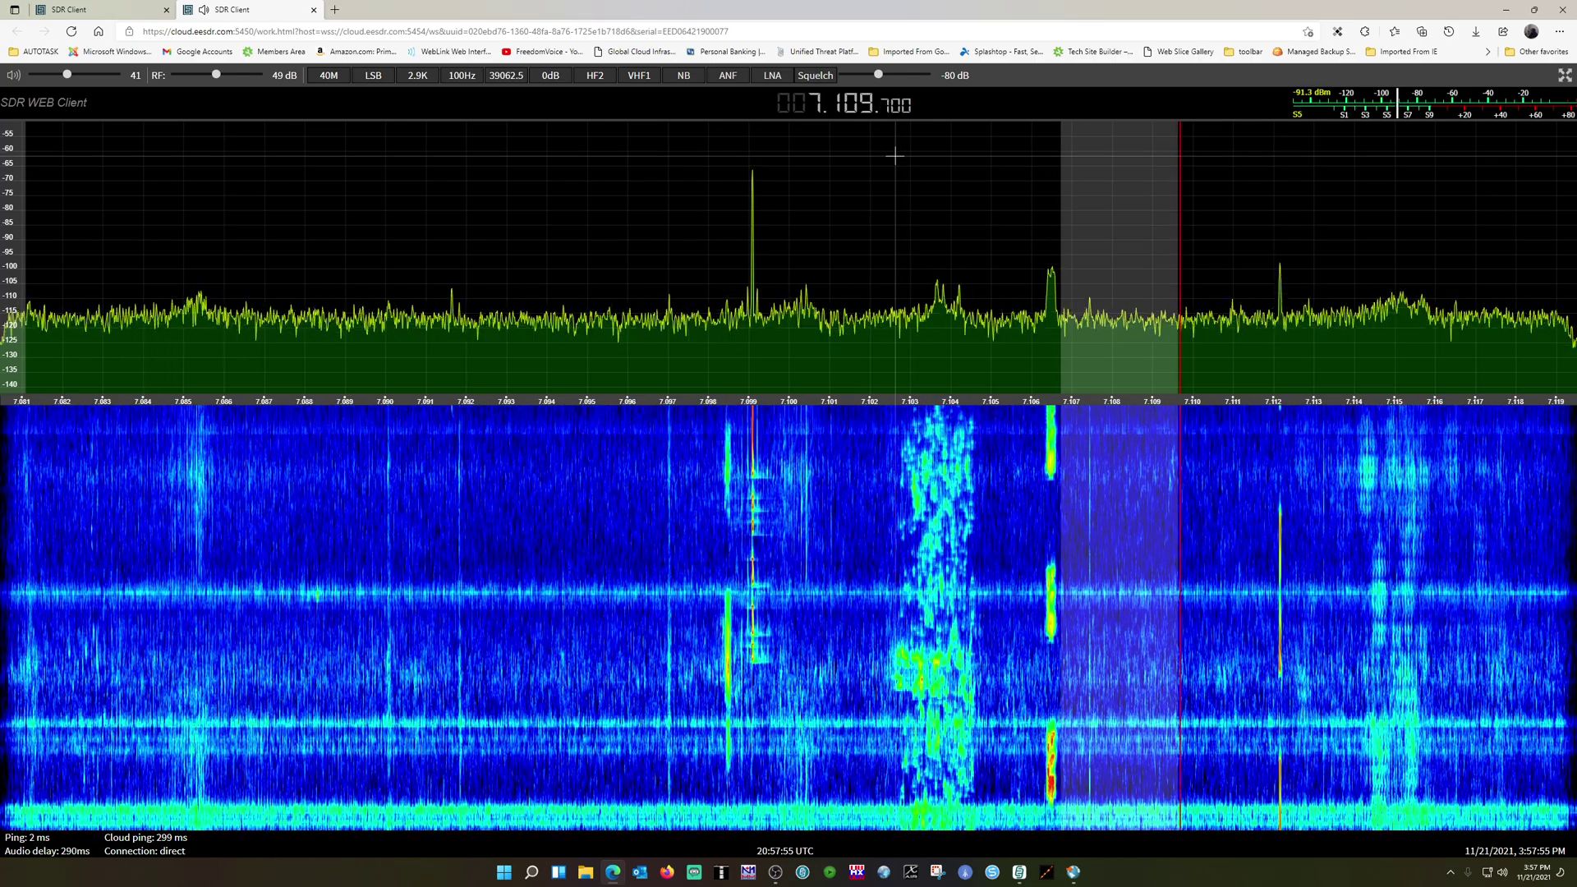
{"action": "scroll", "coordinate": [894, 155], "scroll_direction": "up", "scroll_amount": 3}
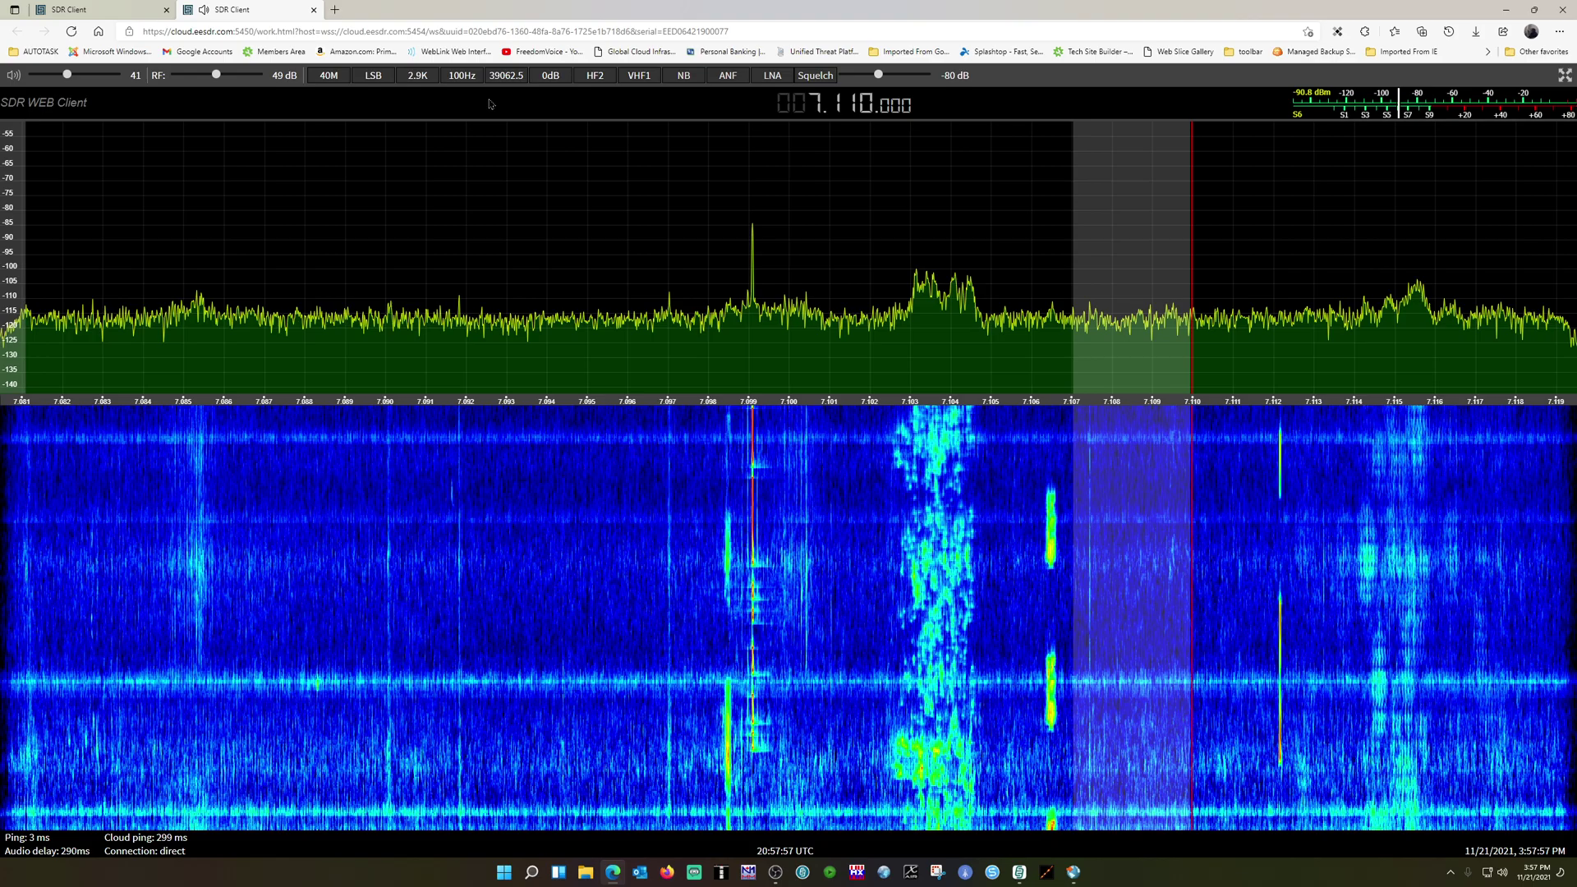
- Change the spectrum span from 39062.5 to 312500 and drag-tune to 7.150.000
{"action": "left_click", "coordinate": [507, 76]}
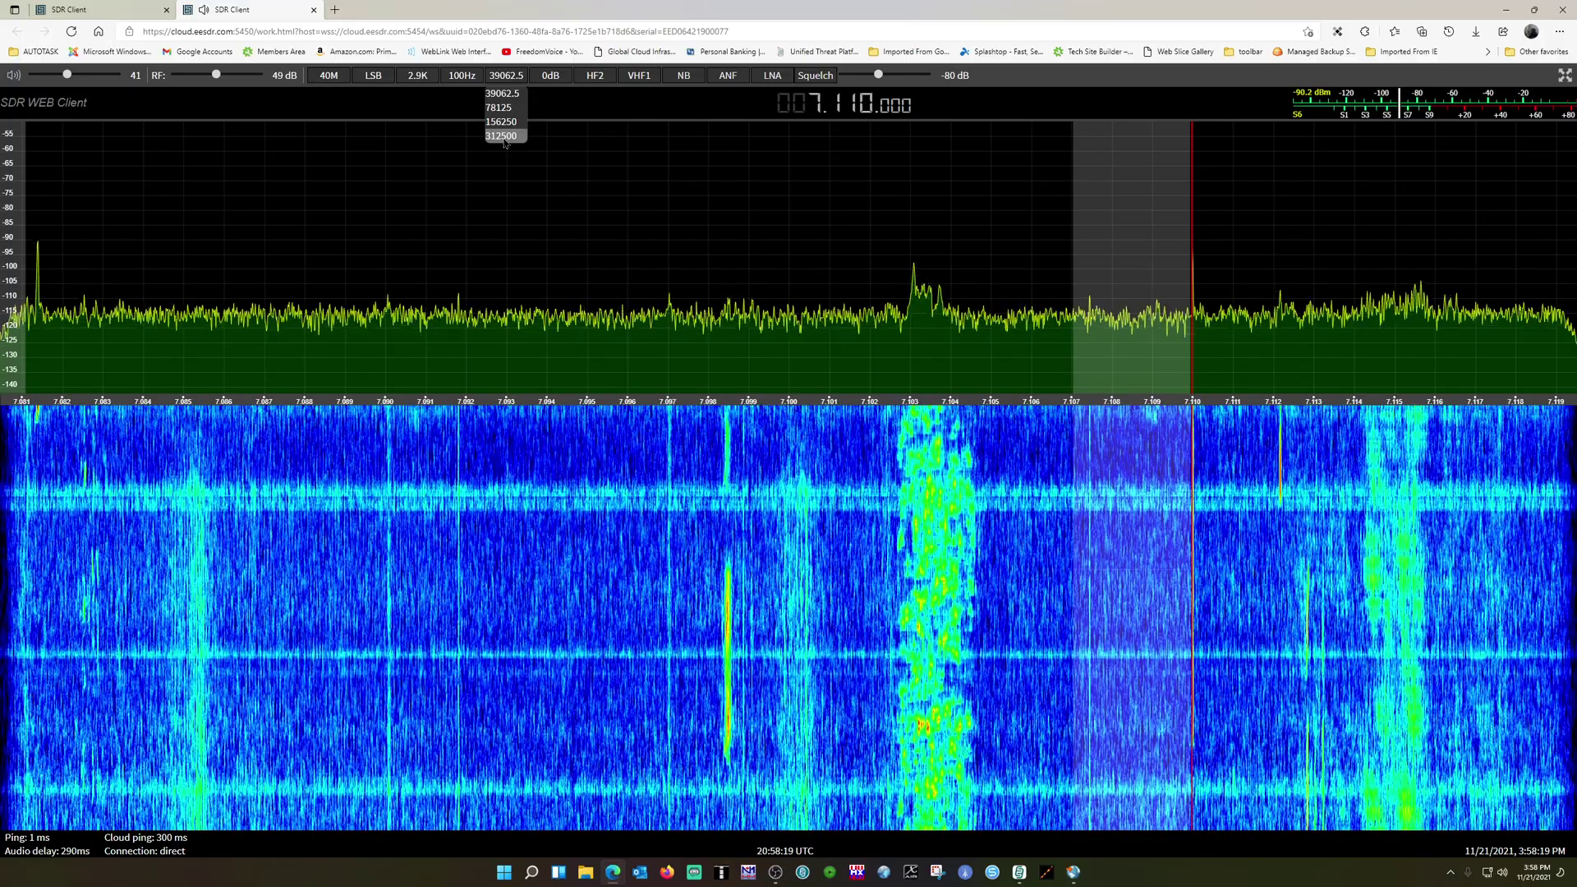
{"action": "left_click", "coordinate": [503, 136]}
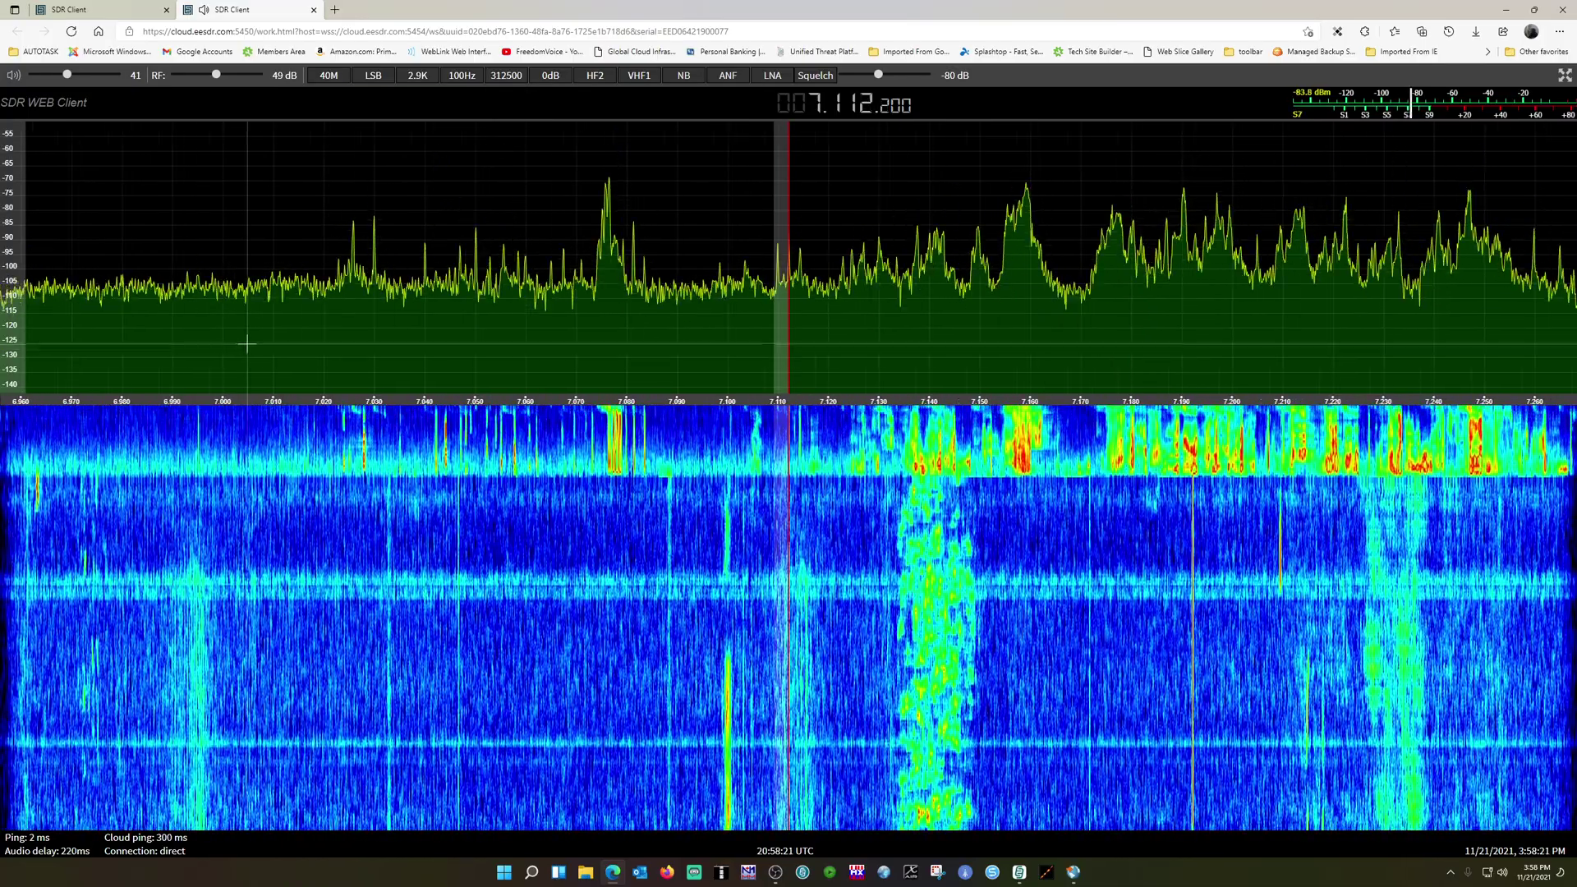
{"action": "left_click_drag", "start_coordinate": [247, 343], "coordinate": [31, 316]}
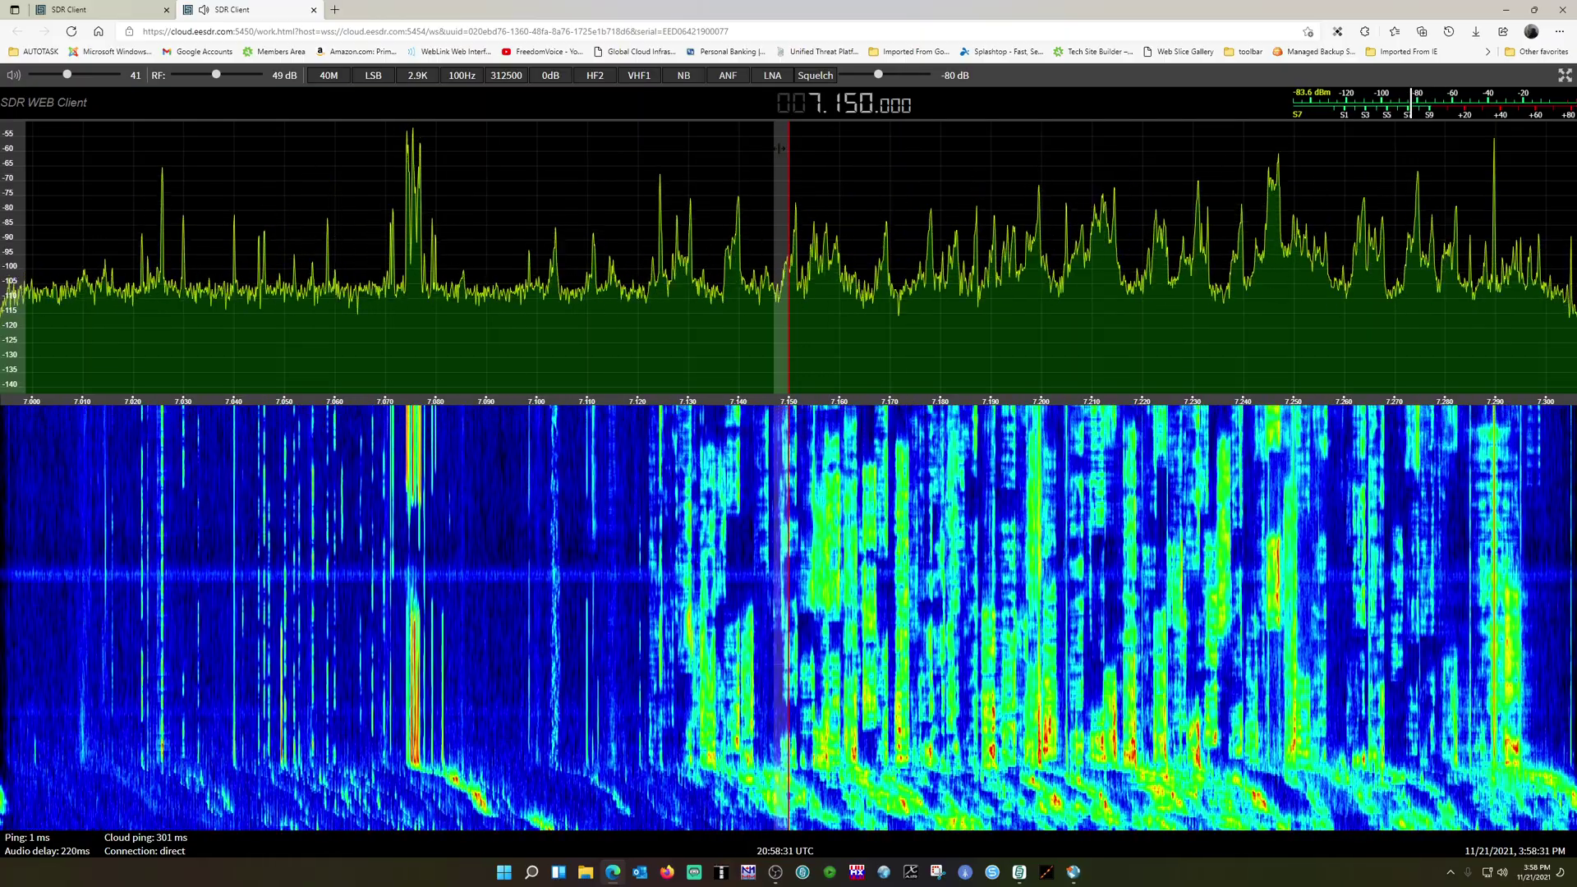
- Tune down to 7.094.600 and set the receiver gain to +10dB
{"action": "left_click_drag", "start_coordinate": [783, 151], "coordinate": [504, 147]}
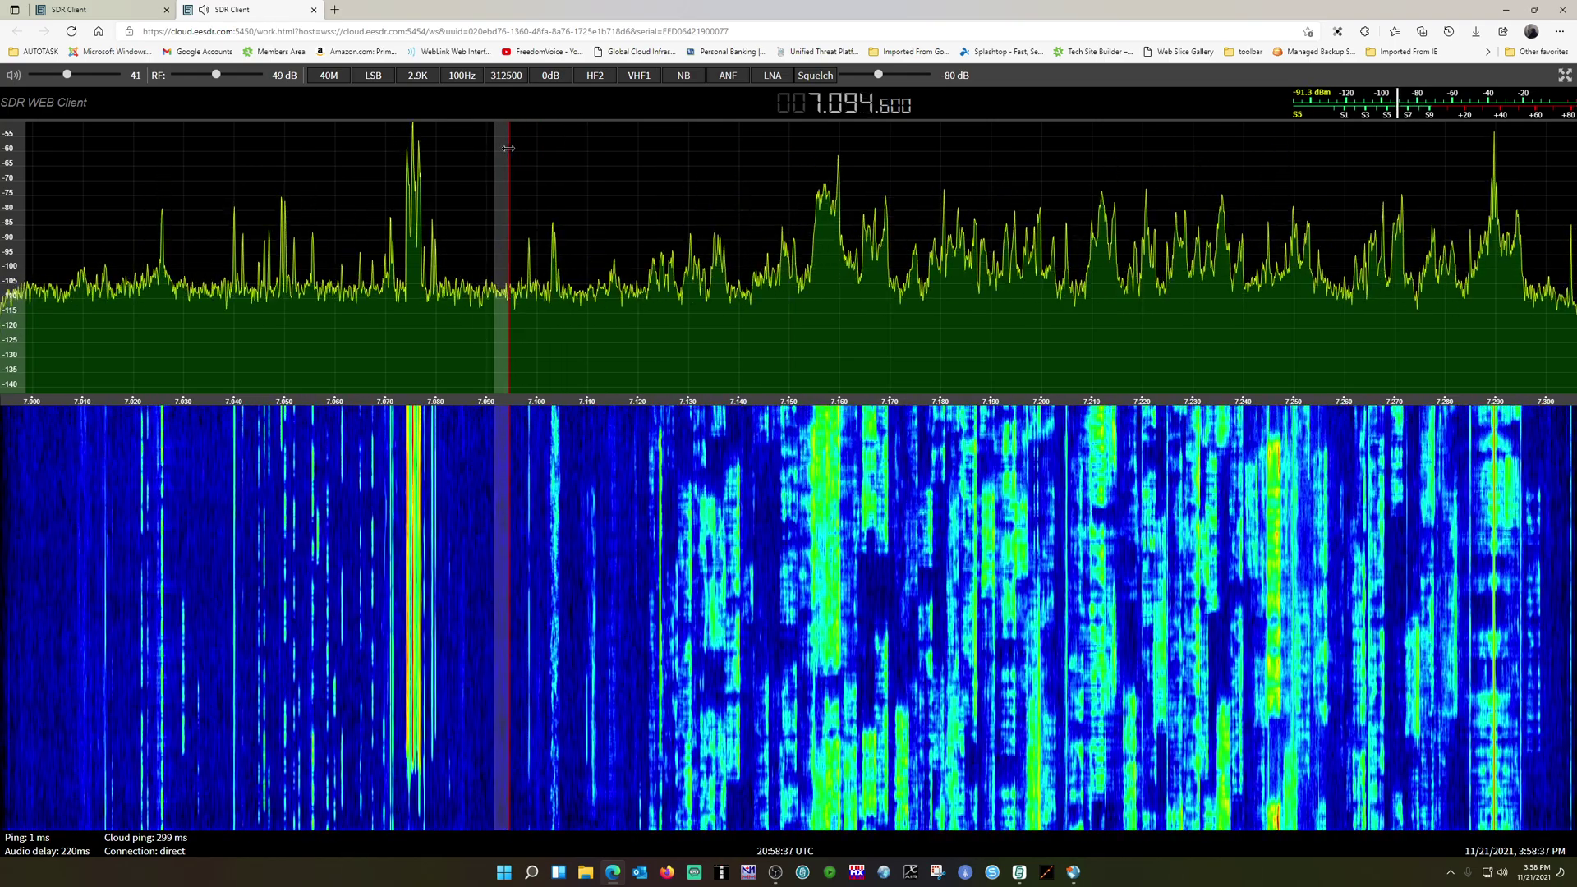
{"action": "left_click", "coordinate": [550, 75]}
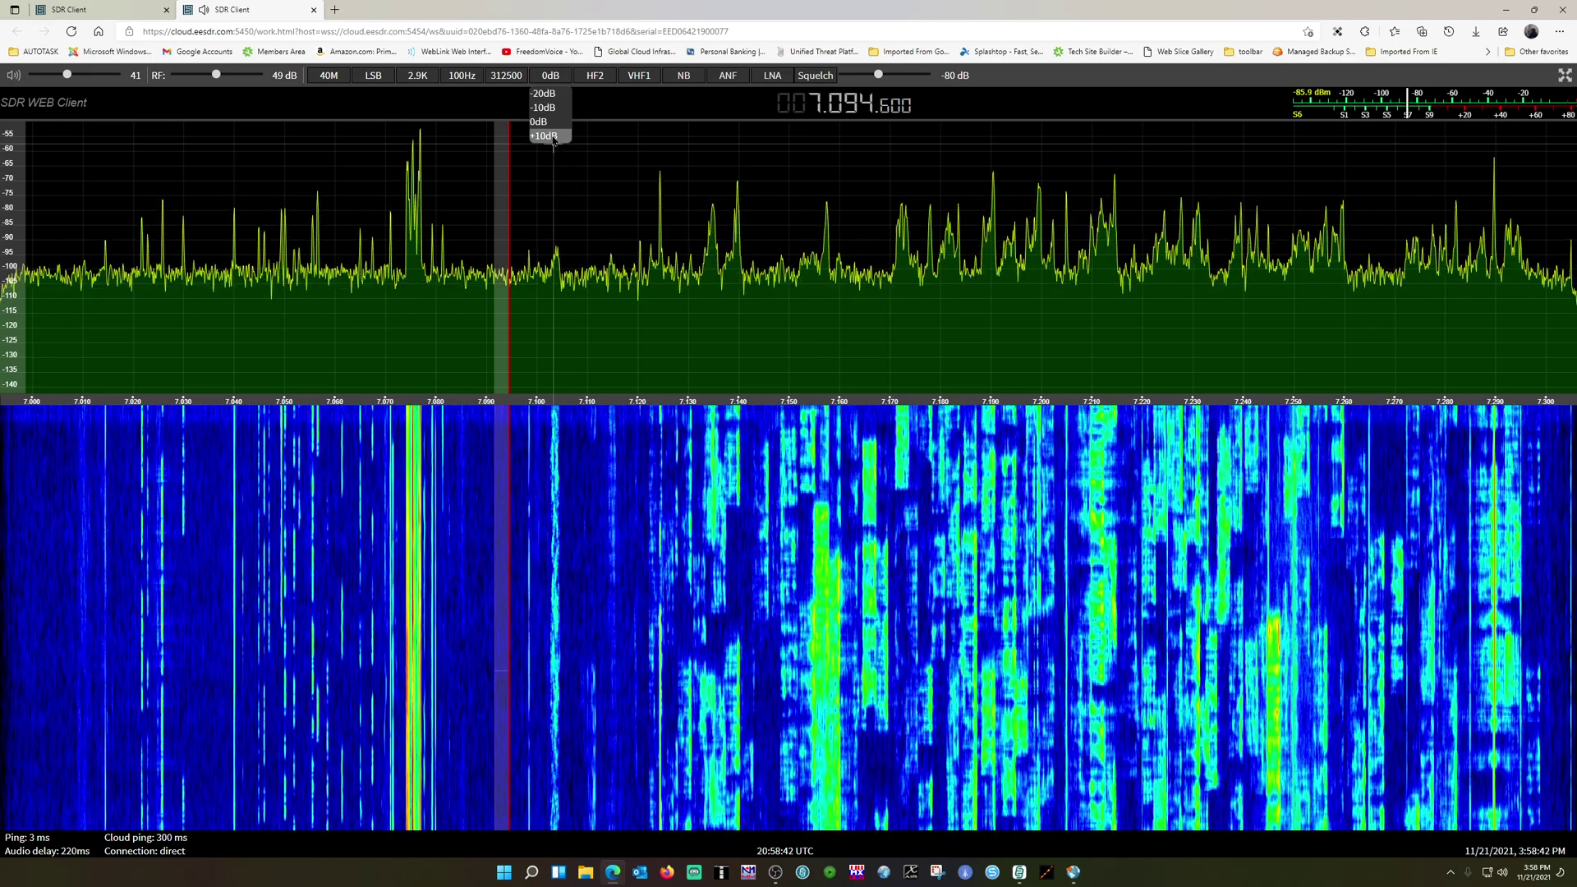
{"action": "left_click", "coordinate": [544, 135]}
- Look through the HF2 and VHF1 antenna input lists
{"action": "left_click", "coordinate": [598, 75]}
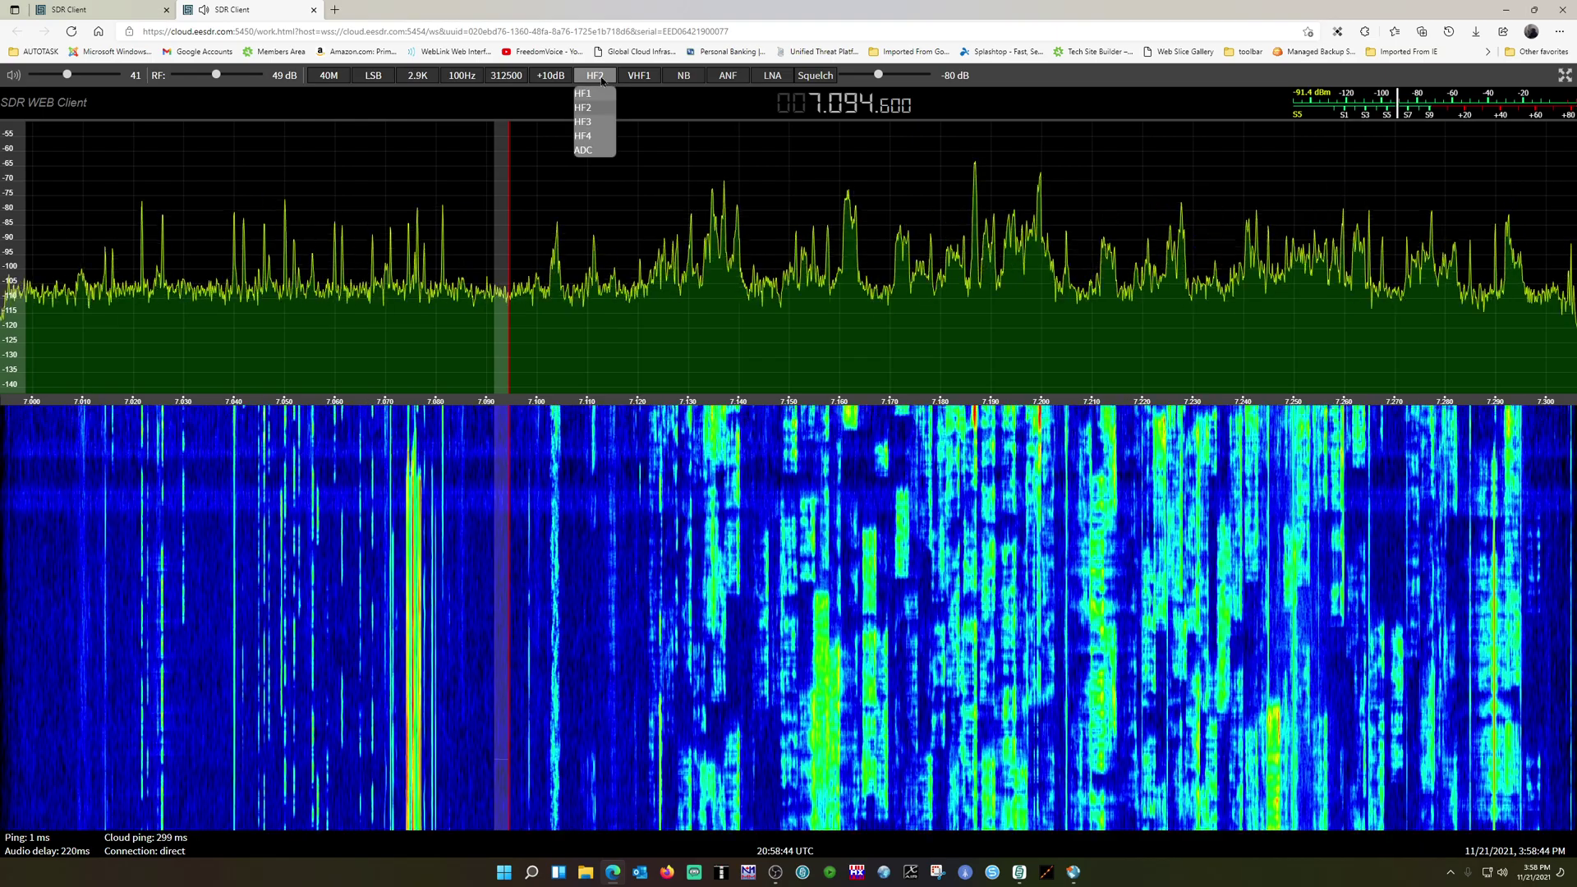
{"action": "left_click", "coordinate": [647, 75]}
{"action": "left_click", "coordinate": [643, 76]}
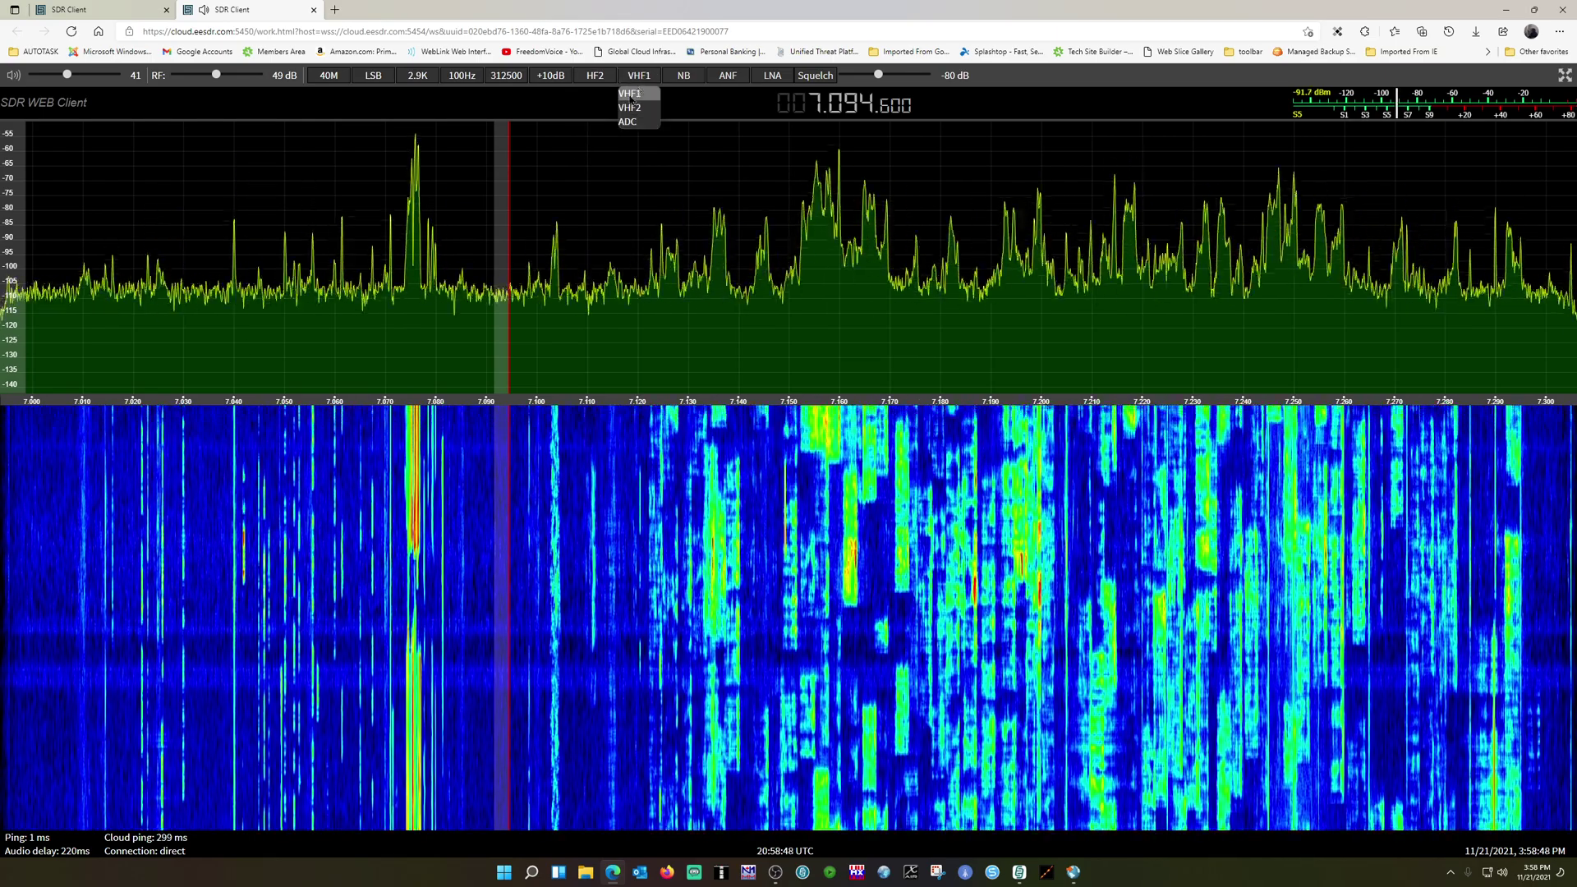
{"action": "left_click", "coordinate": [643, 75]}
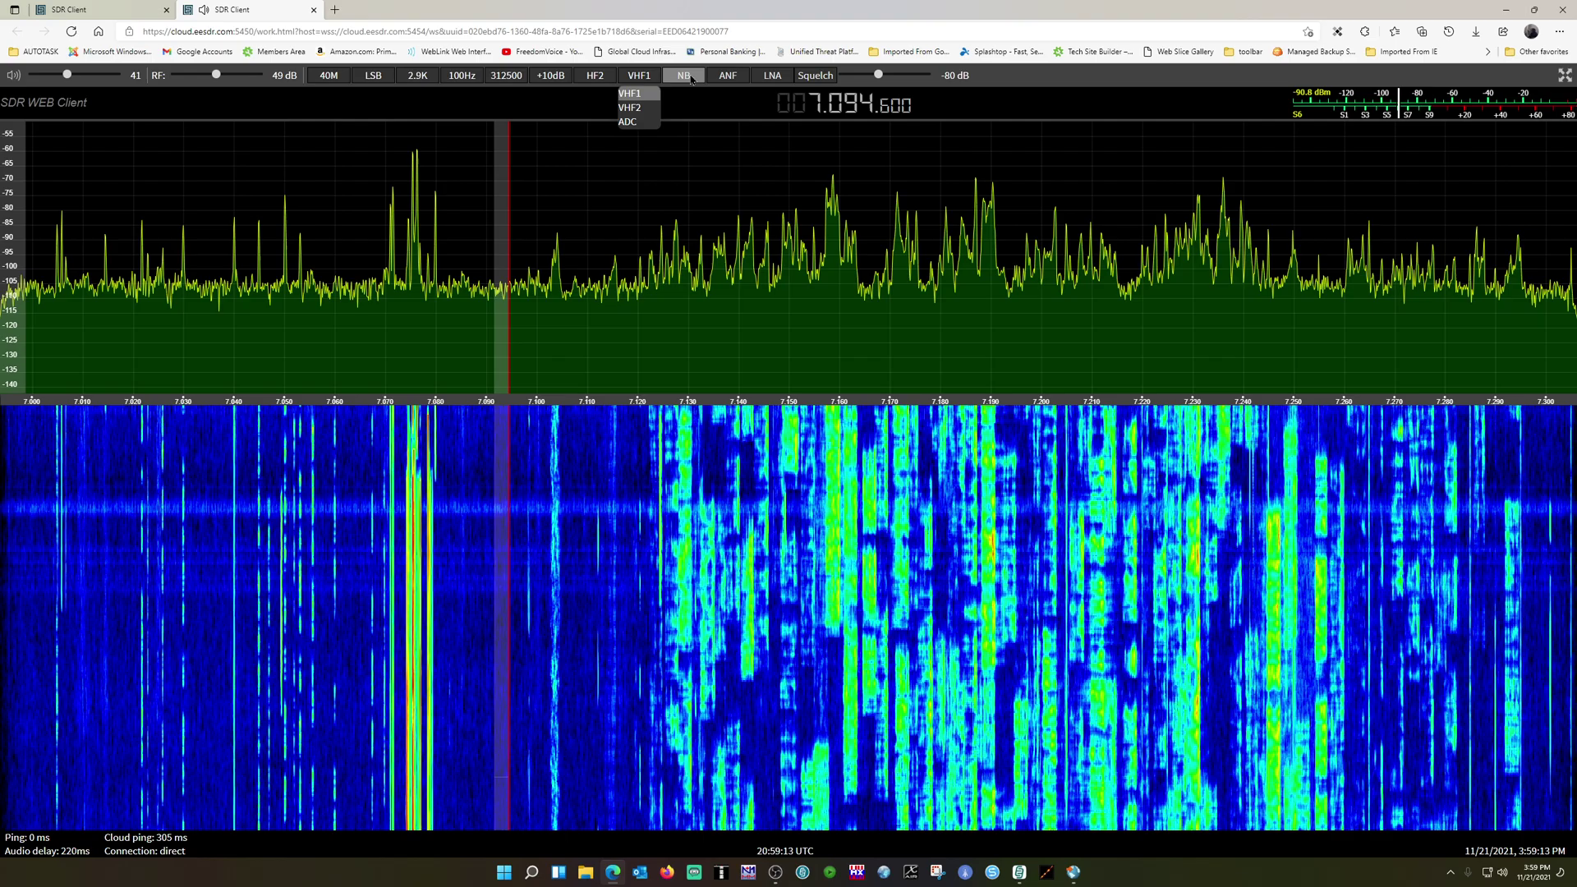
- Toggle the NB noise blanker on and then back off
{"action": "left_click", "coordinate": [691, 77]}
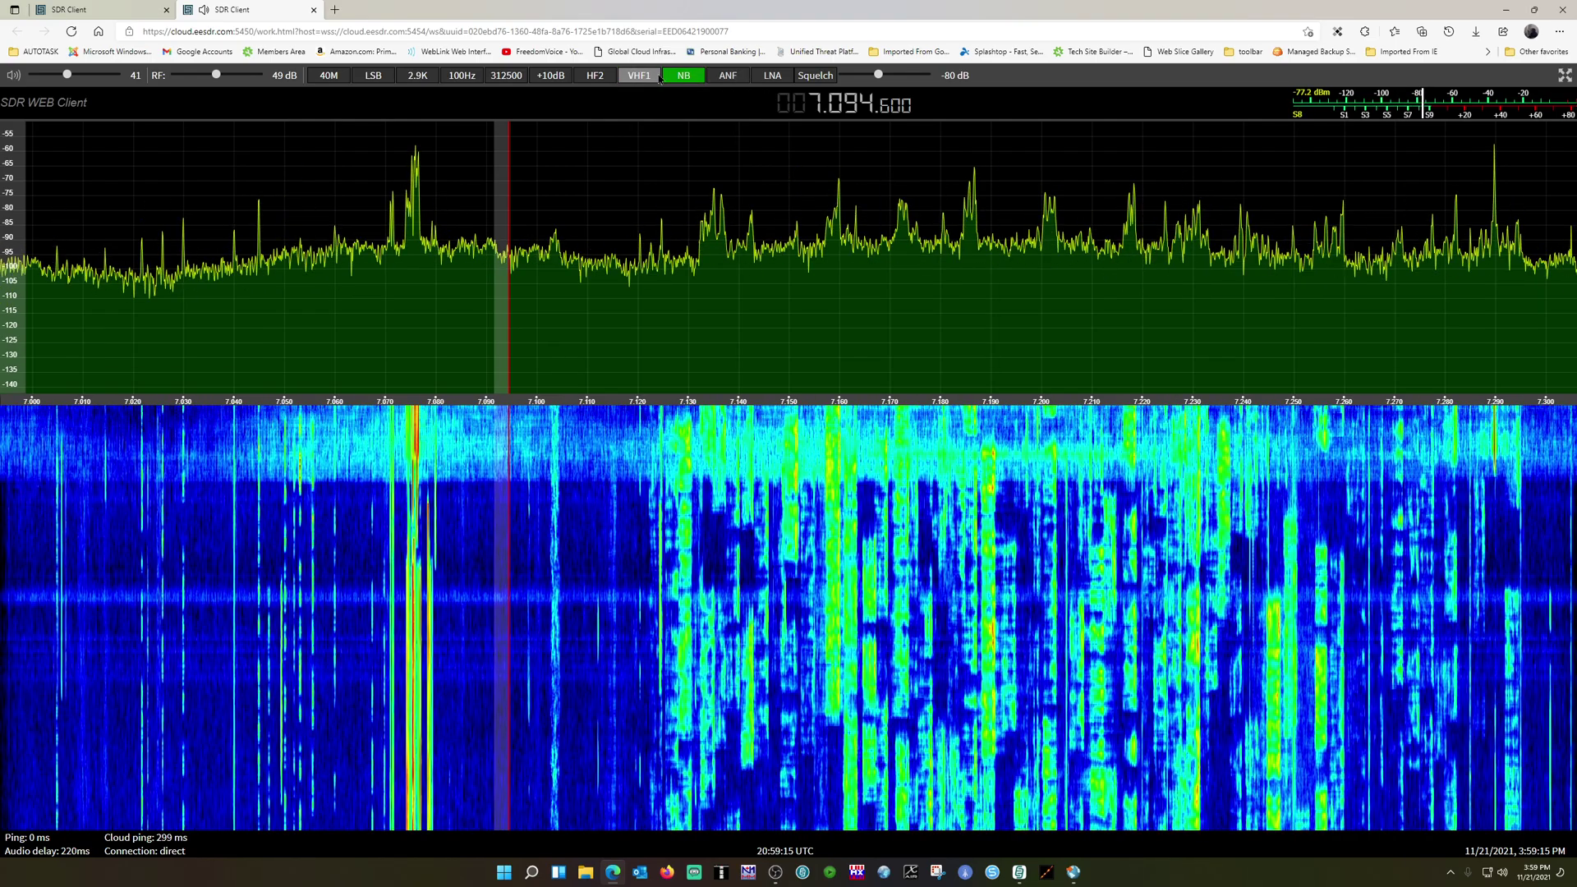
{"action": "left_click", "coordinate": [684, 75]}
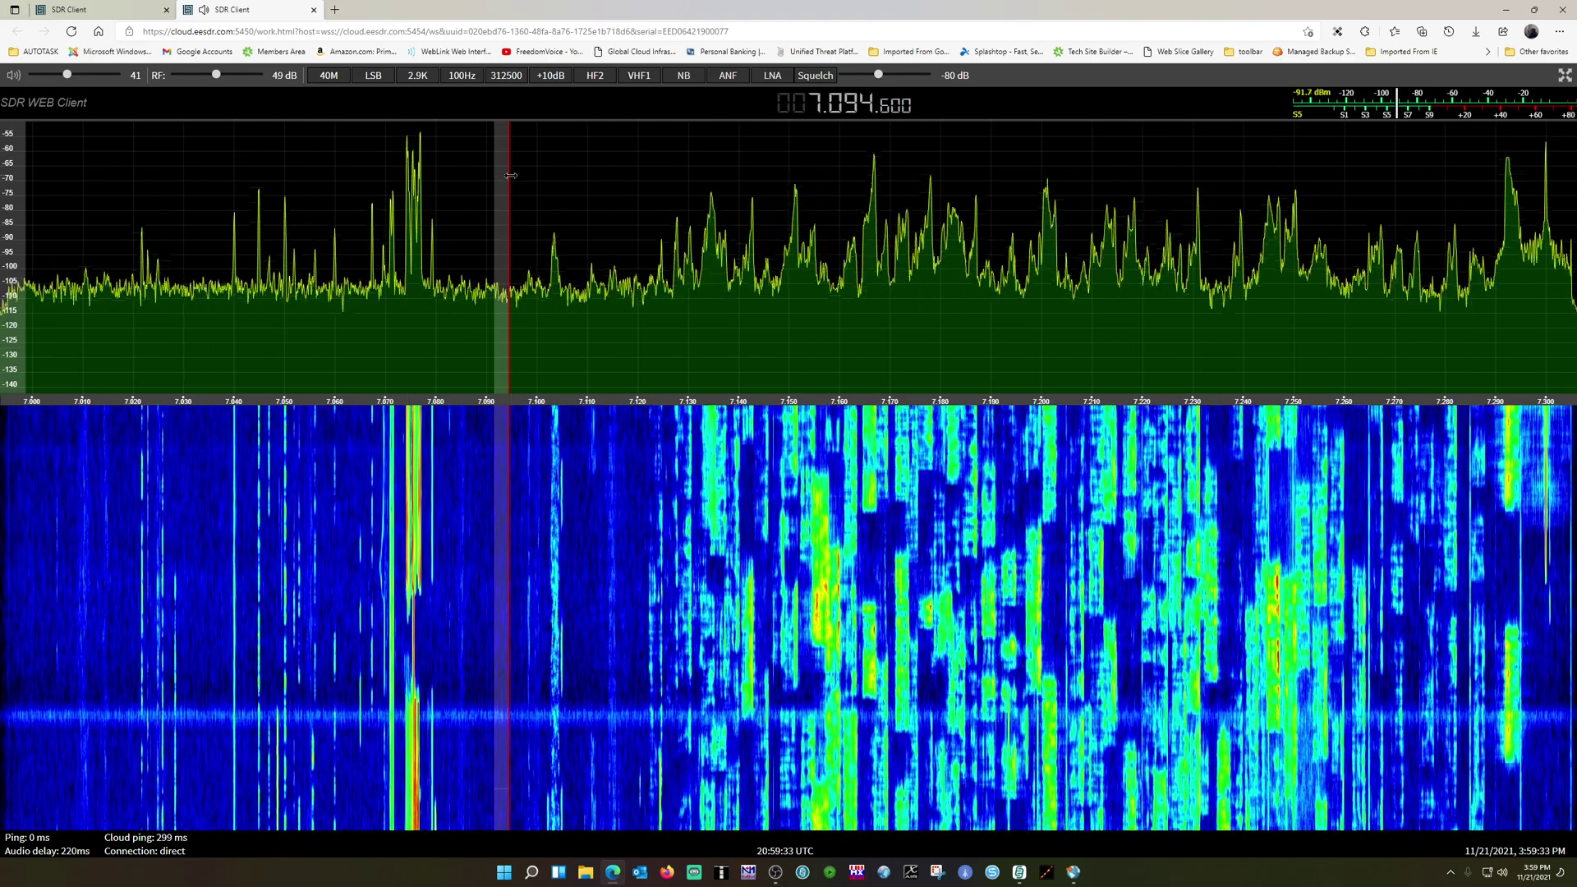
- Tune up to 7.178.500 and raise the audio volume from 41 to 60
{"action": "left_click_drag", "start_coordinate": [502, 174], "coordinate": [931, 197]}
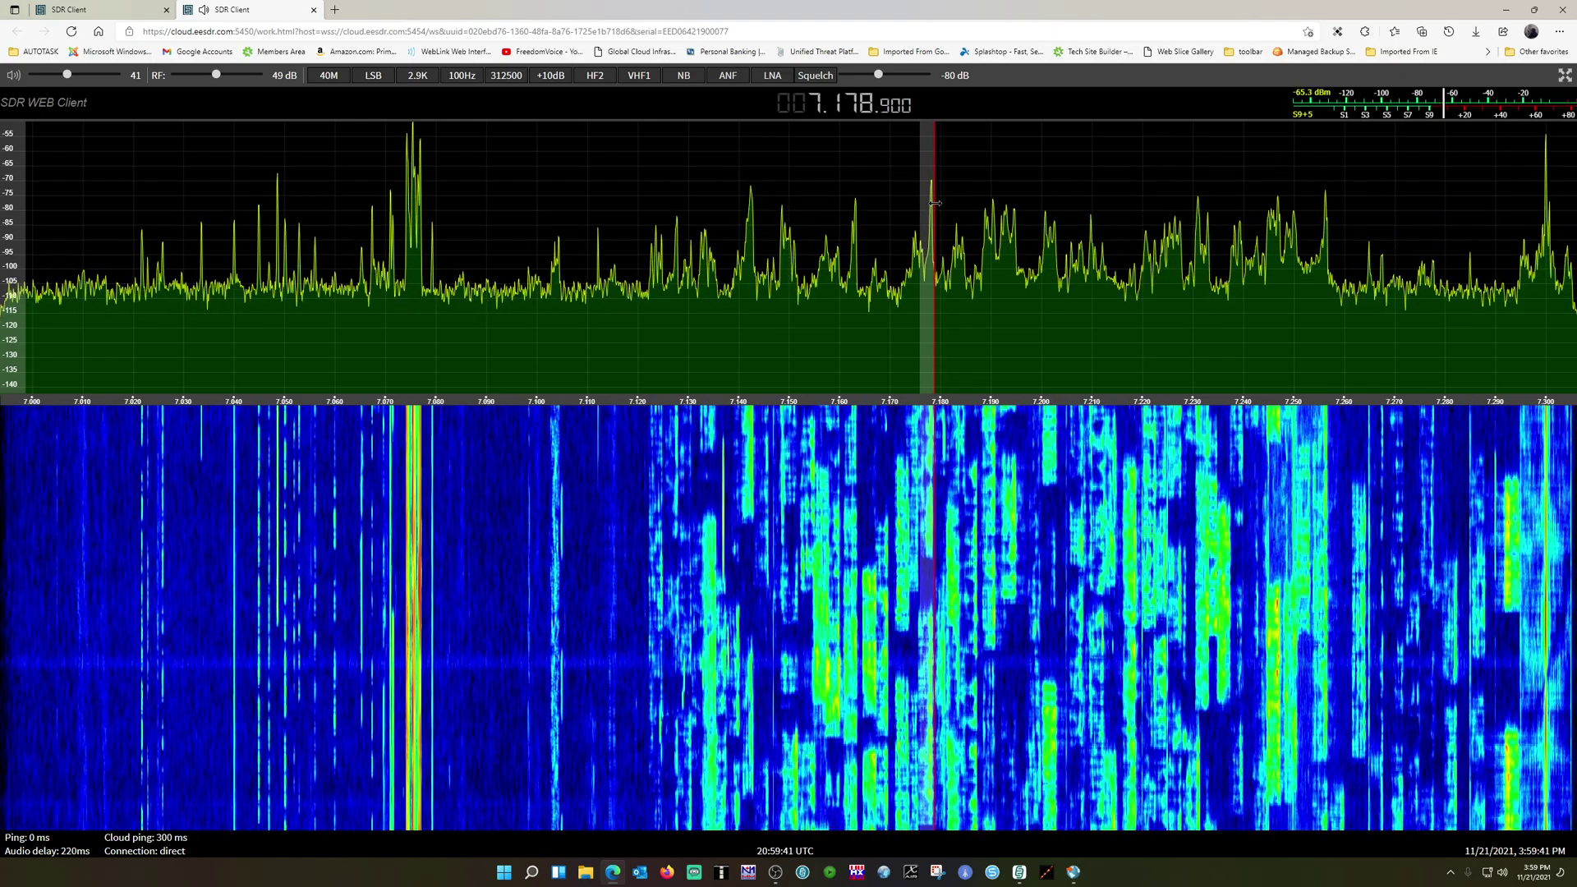
{"action": "scroll", "coordinate": [883, 107], "scroll_direction": "up", "scroll_amount": 1}
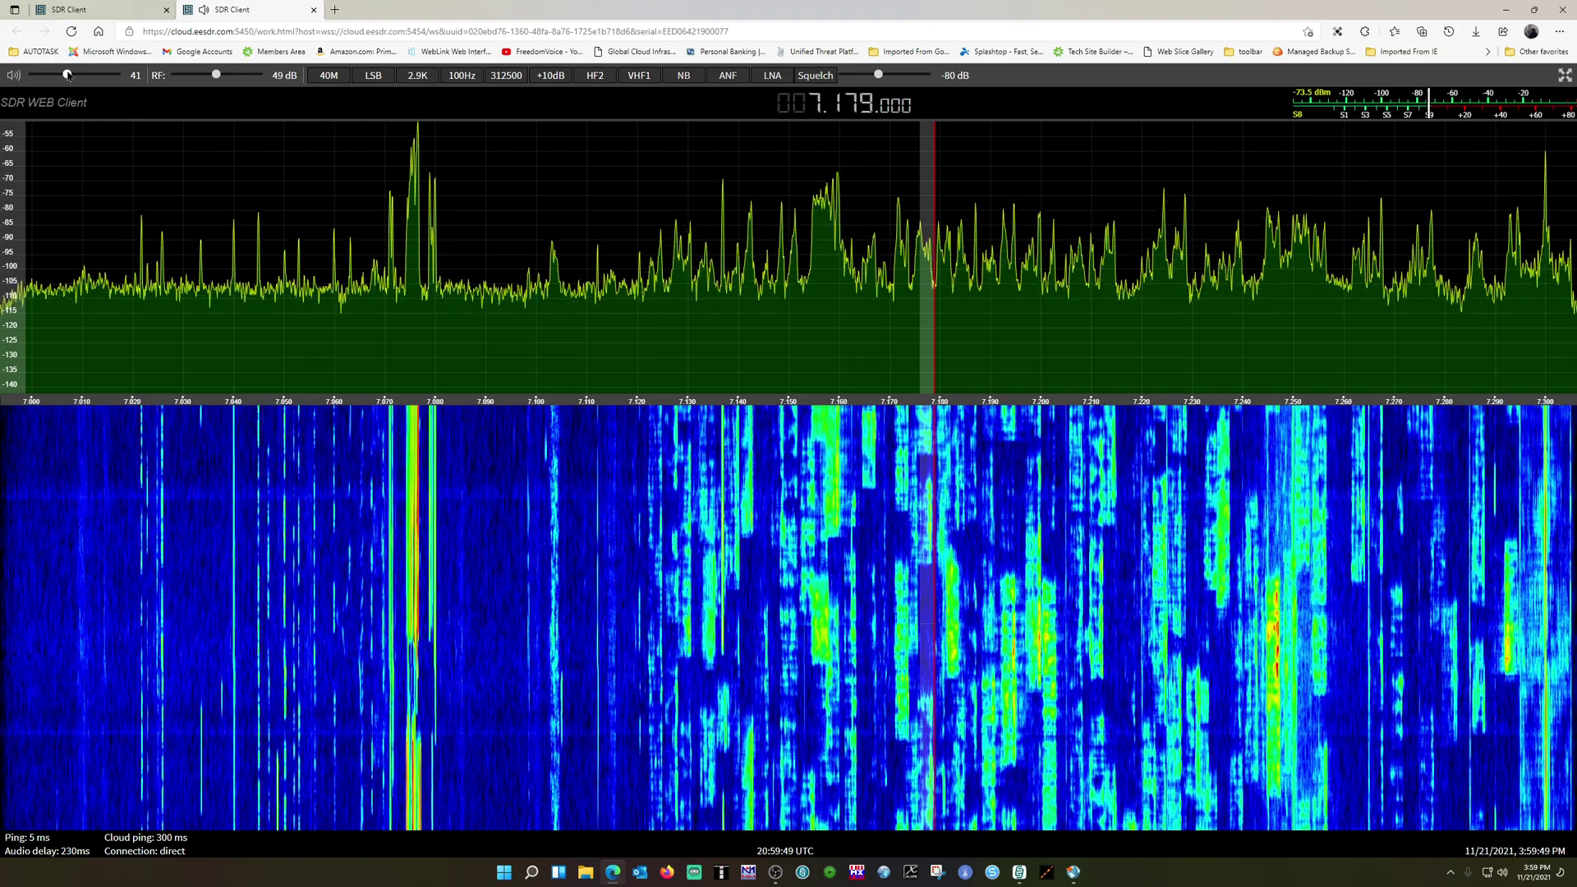
{"action": "left_click_drag", "start_coordinate": [67, 75], "coordinate": [83, 76]}
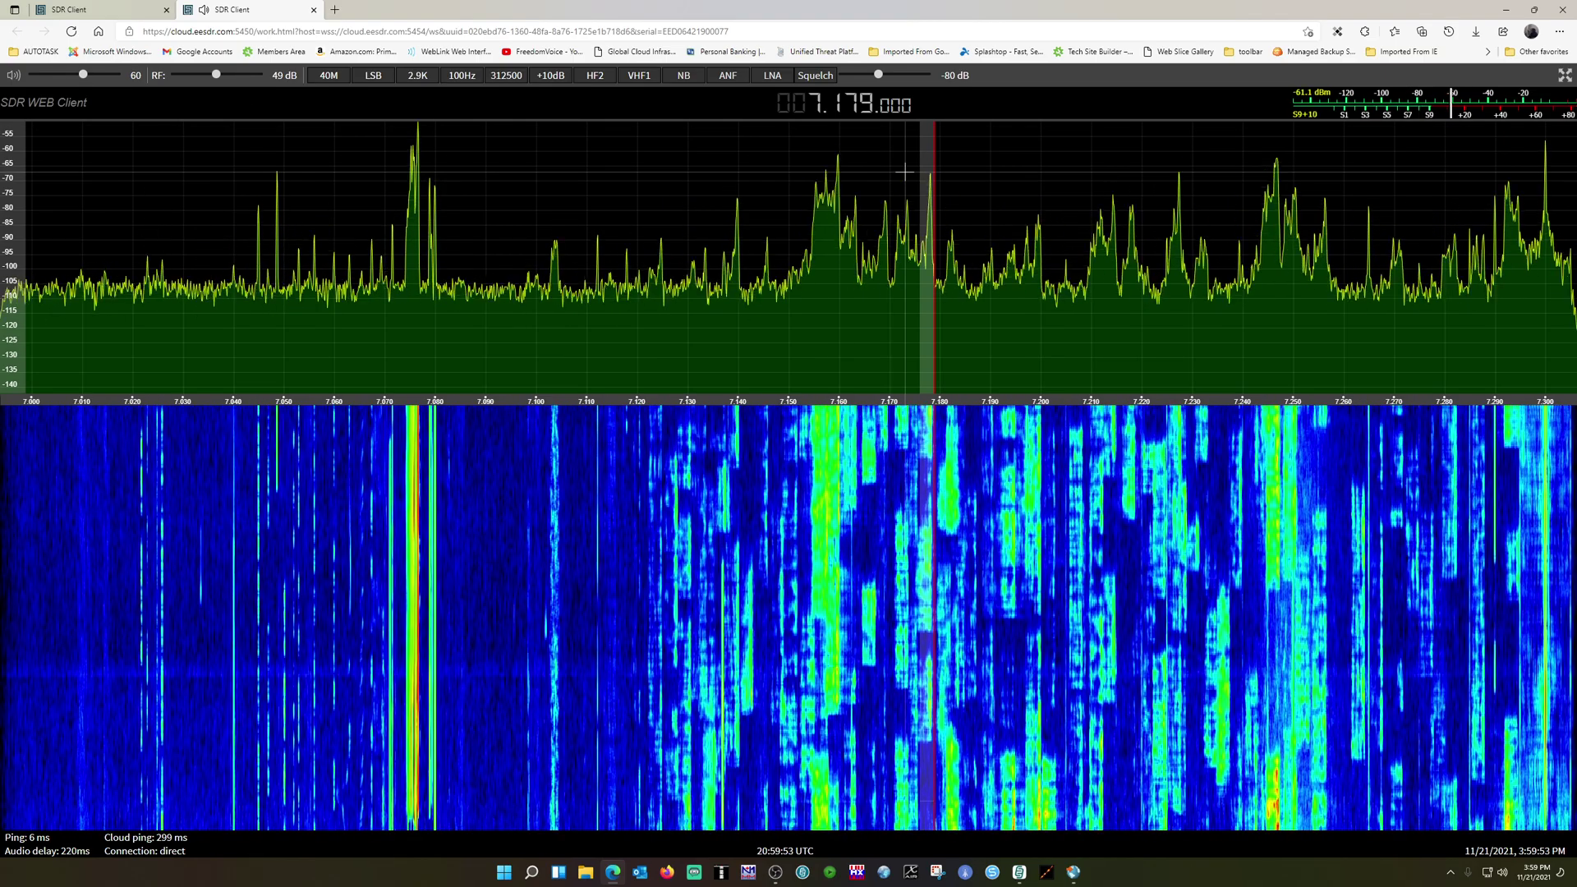
{"action": "scroll", "coordinate": [911, 168], "scroll_direction": "down", "scroll_amount": 1}
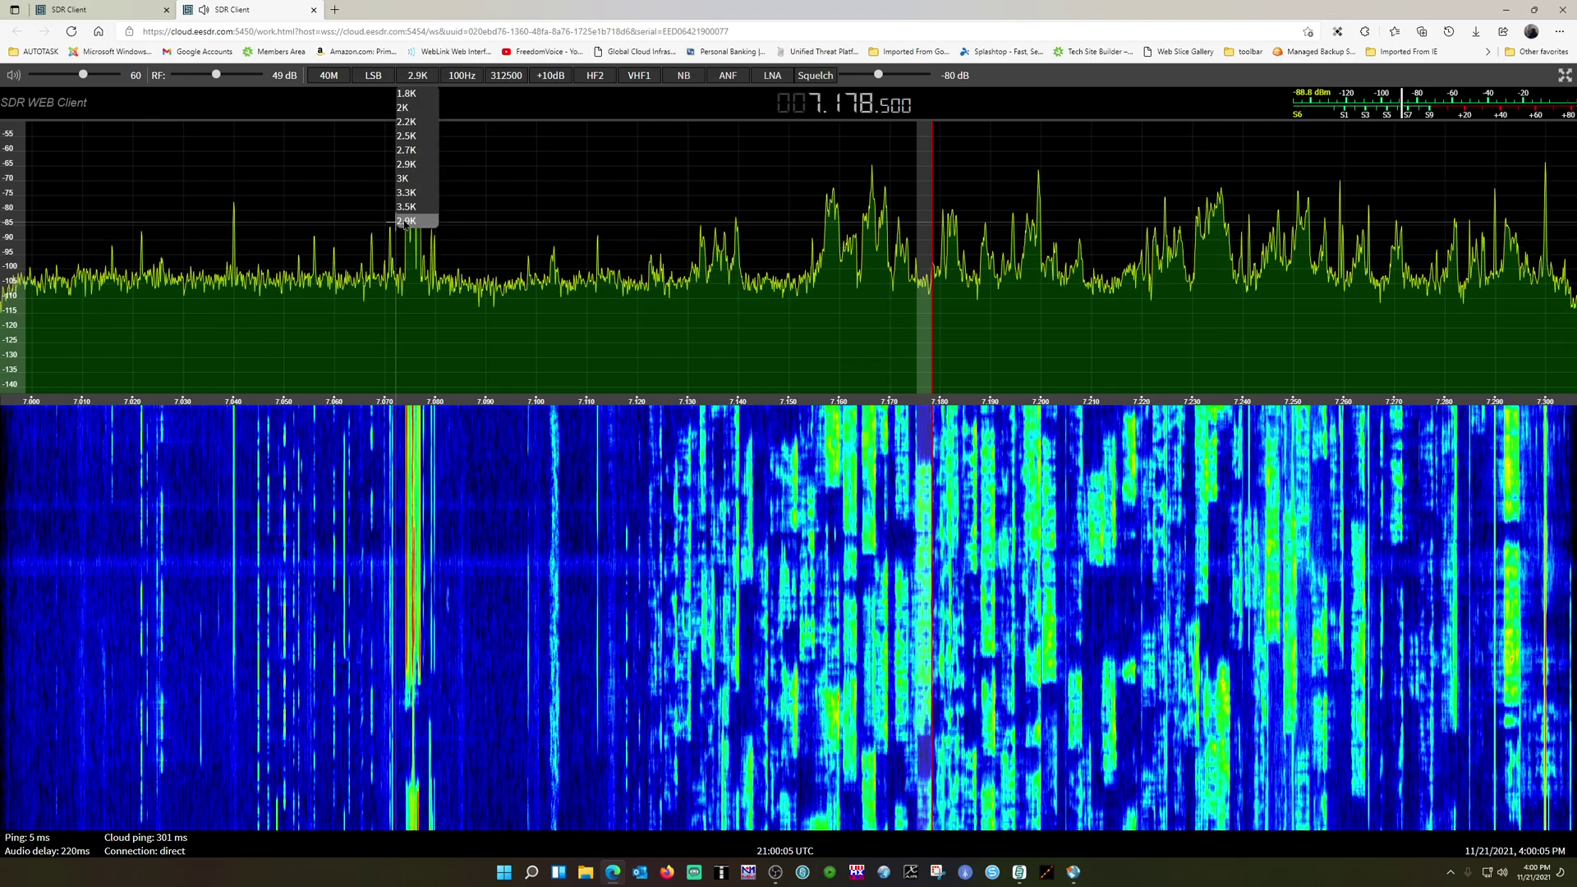
- Pick 3.3K bandwidth, then drag the passband's lower edge until the filter reads 4.2K
{"action": "left_click", "coordinate": [417, 75]}
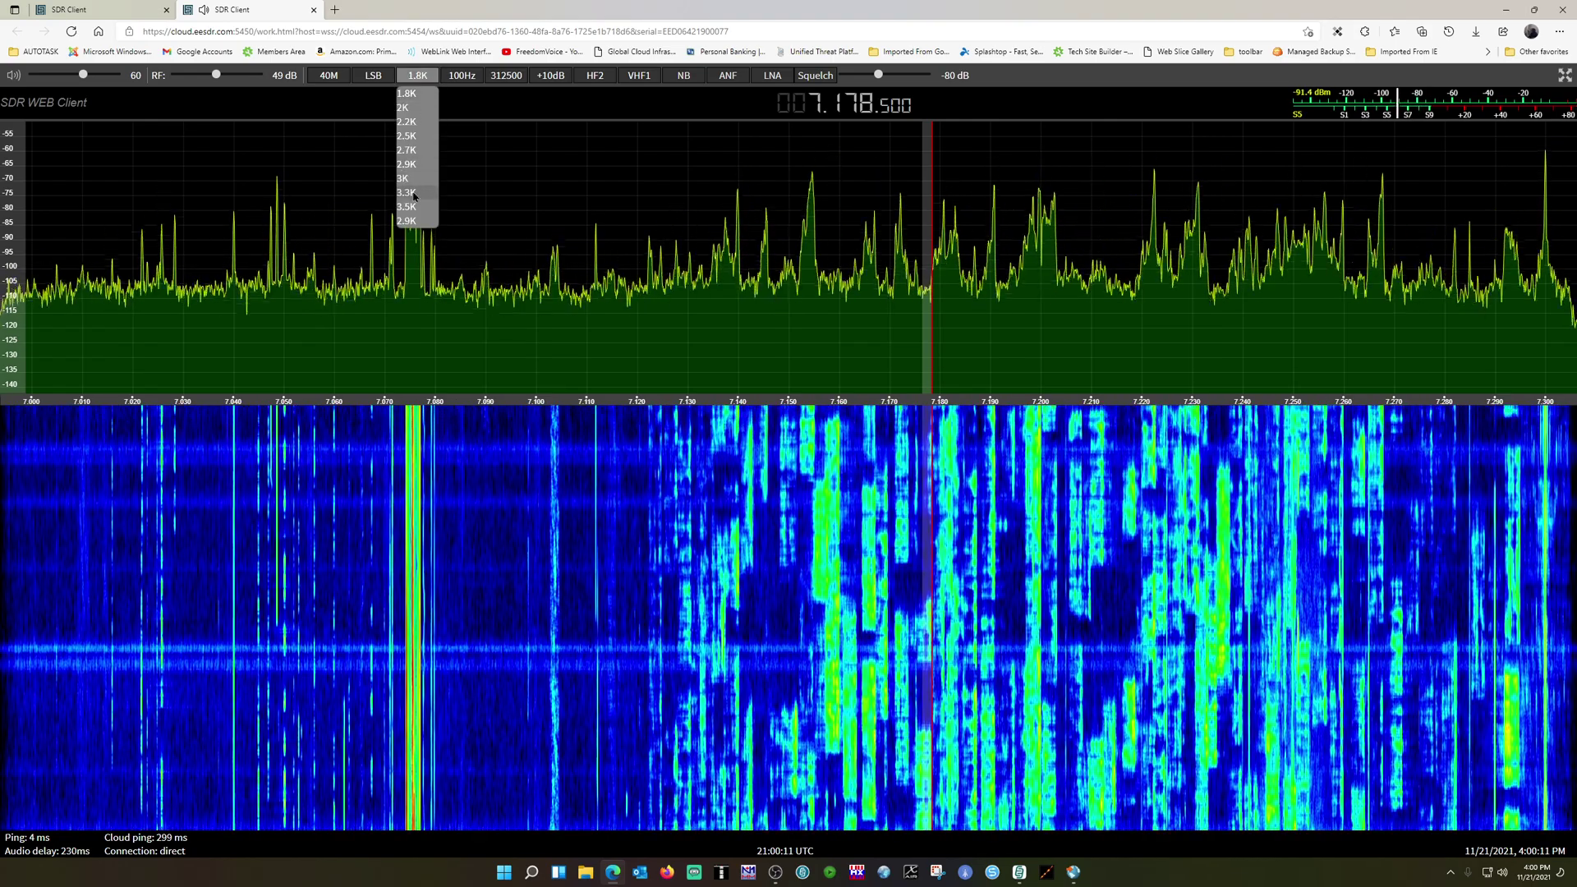
{"action": "left_click", "coordinate": [407, 192]}
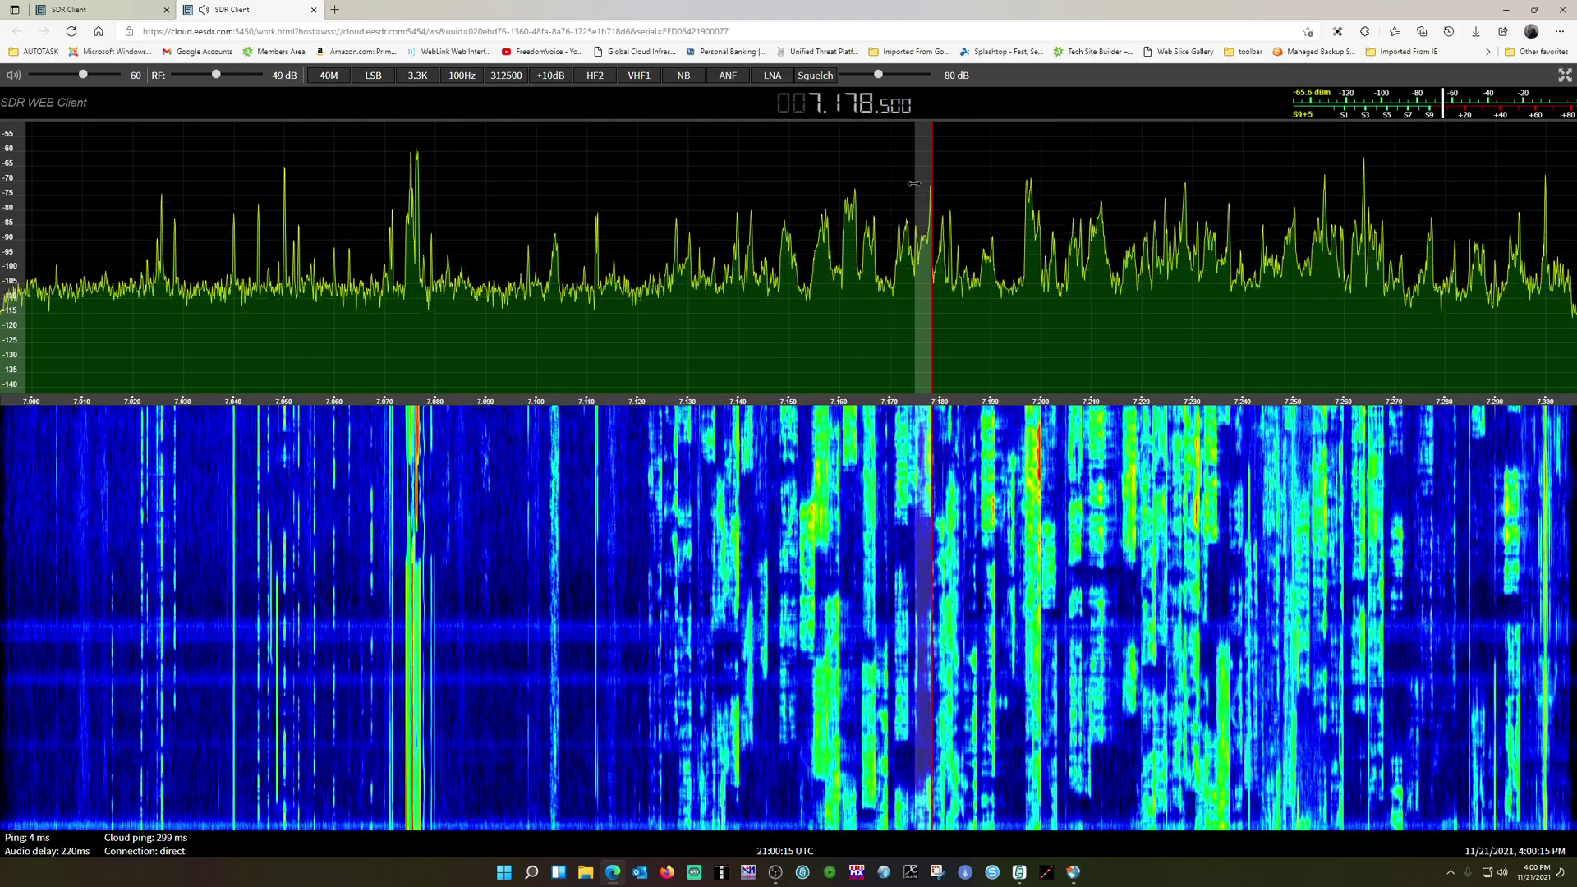
{"action": "mouse_move", "coordinate": [746, 179]}
{"action": "left_mouse_down"}
{"action": "mouse_move", "coordinate": [16, 207]}
{"action": "mouse_move", "coordinate": [304, 250]}
{"action": "mouse_move", "coordinate": [983, 253]}
{"action": "left_mouse_up"}
{"action": "left_click_drag", "start_coordinate": [813, 242], "coordinate": [918, 243]}
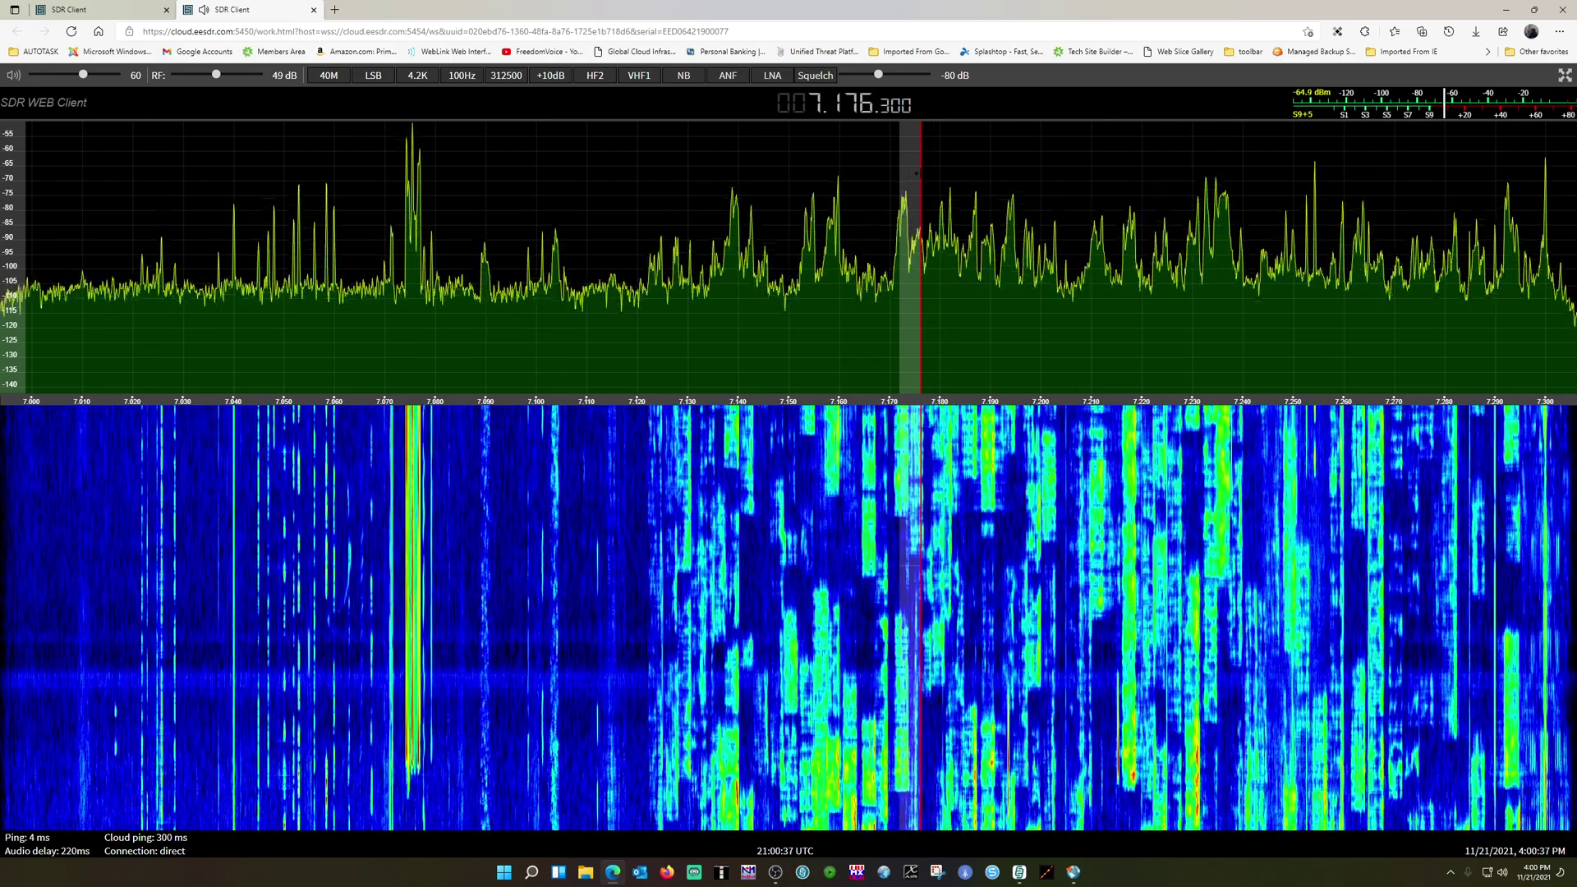
- Tune down to 7.112.000, then step the MHz digit up to 8.112.000 (GEN LSB)
{"action": "scroll", "coordinate": [403, 313], "scroll_direction": "down", "scroll_amount": 6}
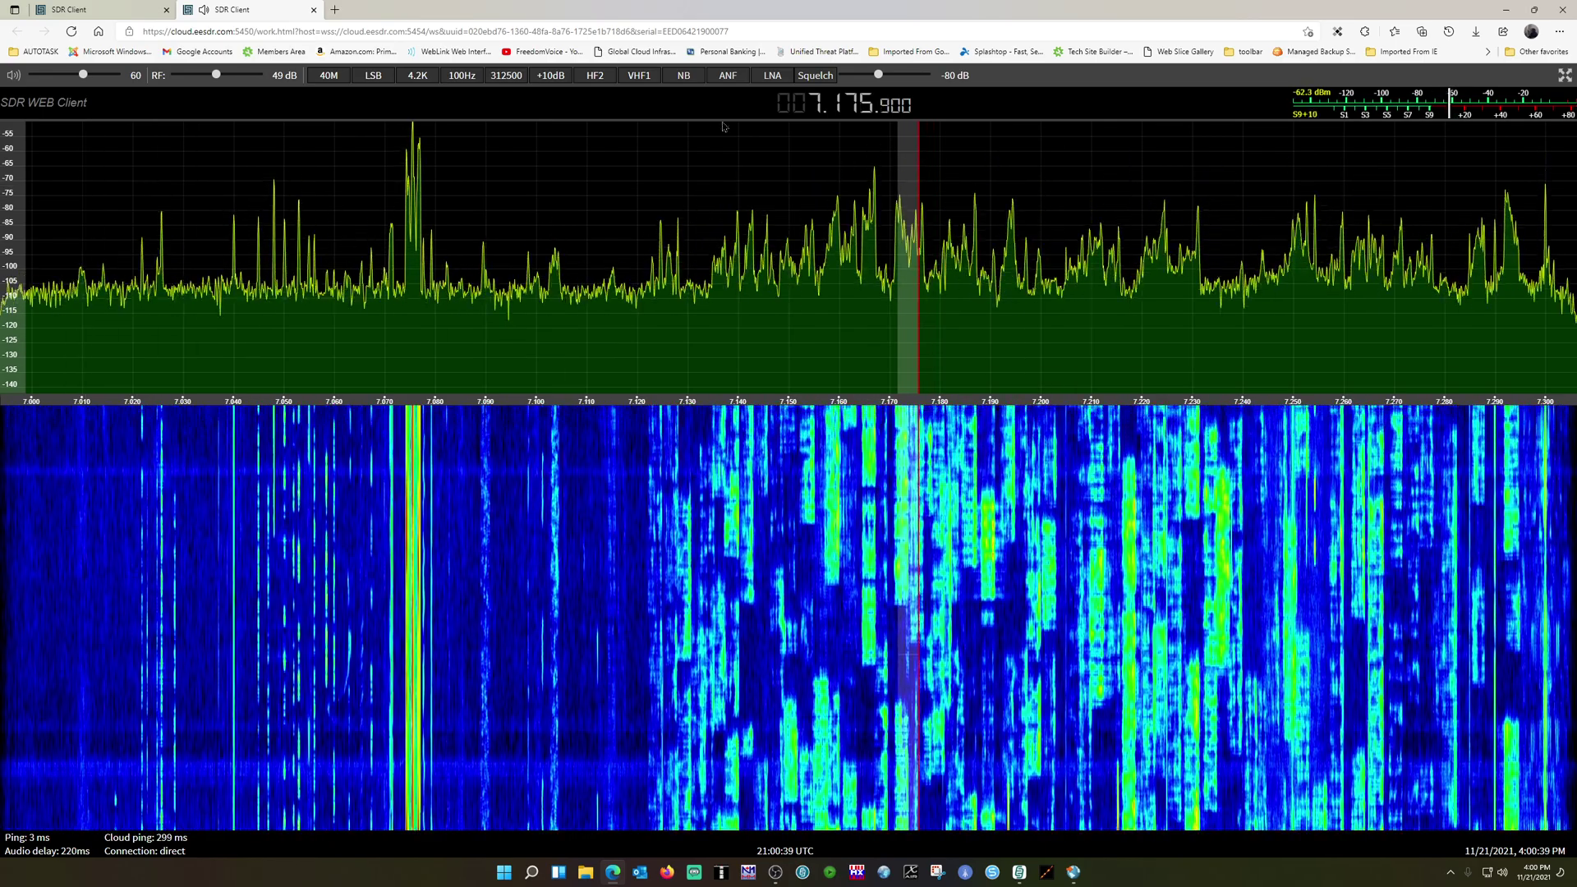
{"action": "scroll", "coordinate": [635, 228], "scroll_direction": "down", "scroll_amount": 2}
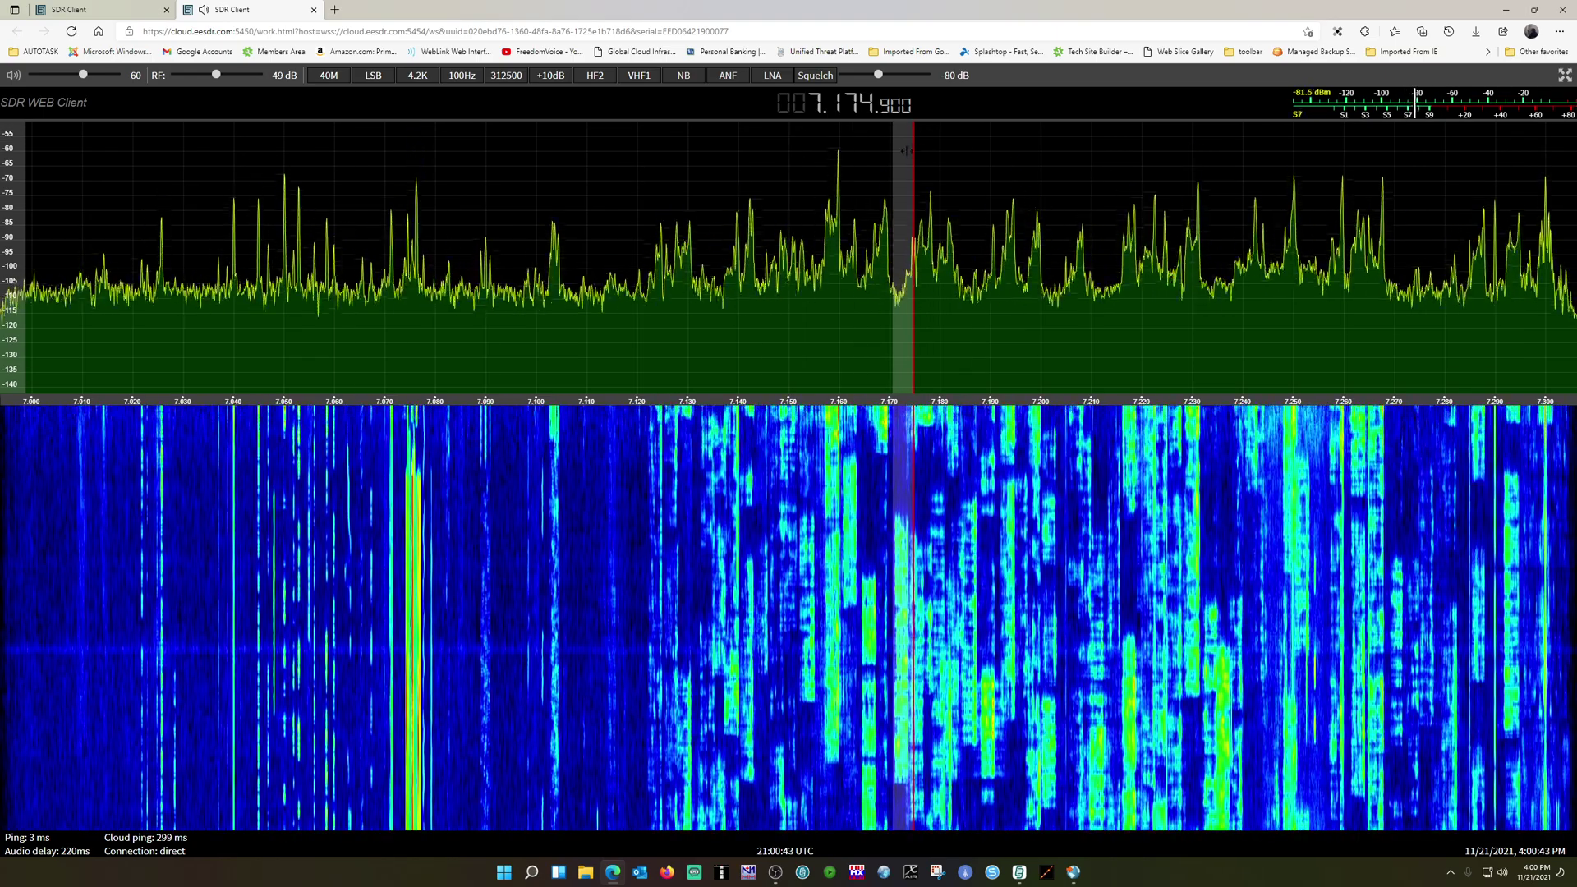
{"action": "mouse_move", "coordinate": [913, 150]}
{"action": "left_mouse_down"}
{"action": "mouse_move", "coordinate": [455, 156]}
{"action": "mouse_move", "coordinate": [611, 158]}
{"action": "mouse_move", "coordinate": [584, 163]}
{"action": "left_mouse_up"}
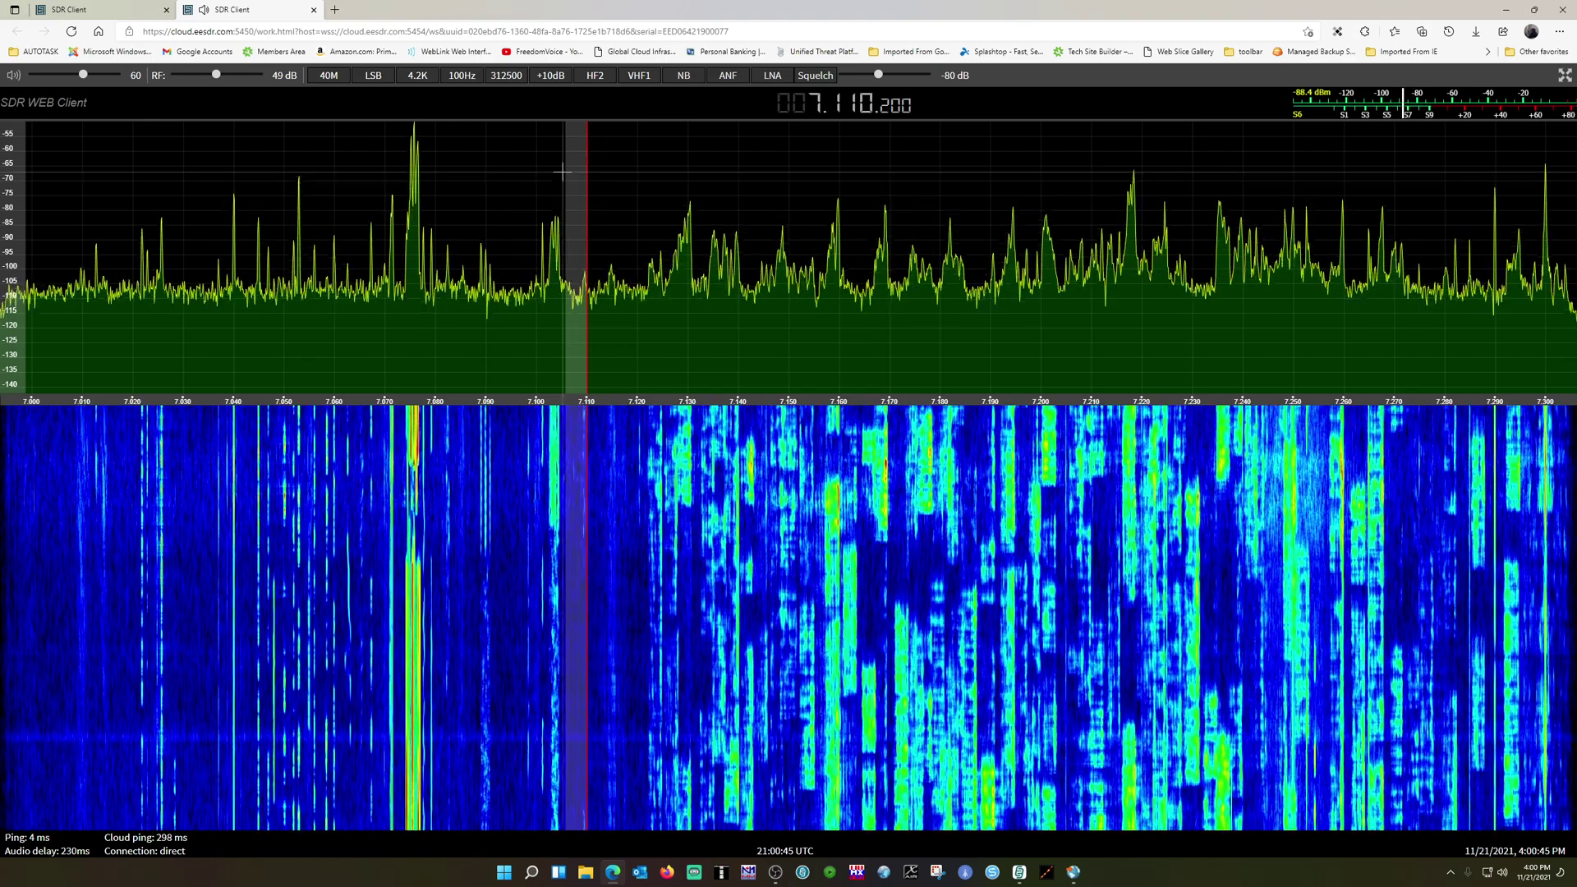
{"action": "scroll", "coordinate": [580, 180], "scroll_direction": "up", "scroll_amount": 4}
{"action": "scroll", "coordinate": [579, 199], "scroll_direction": "up", "scroll_amount": 2}
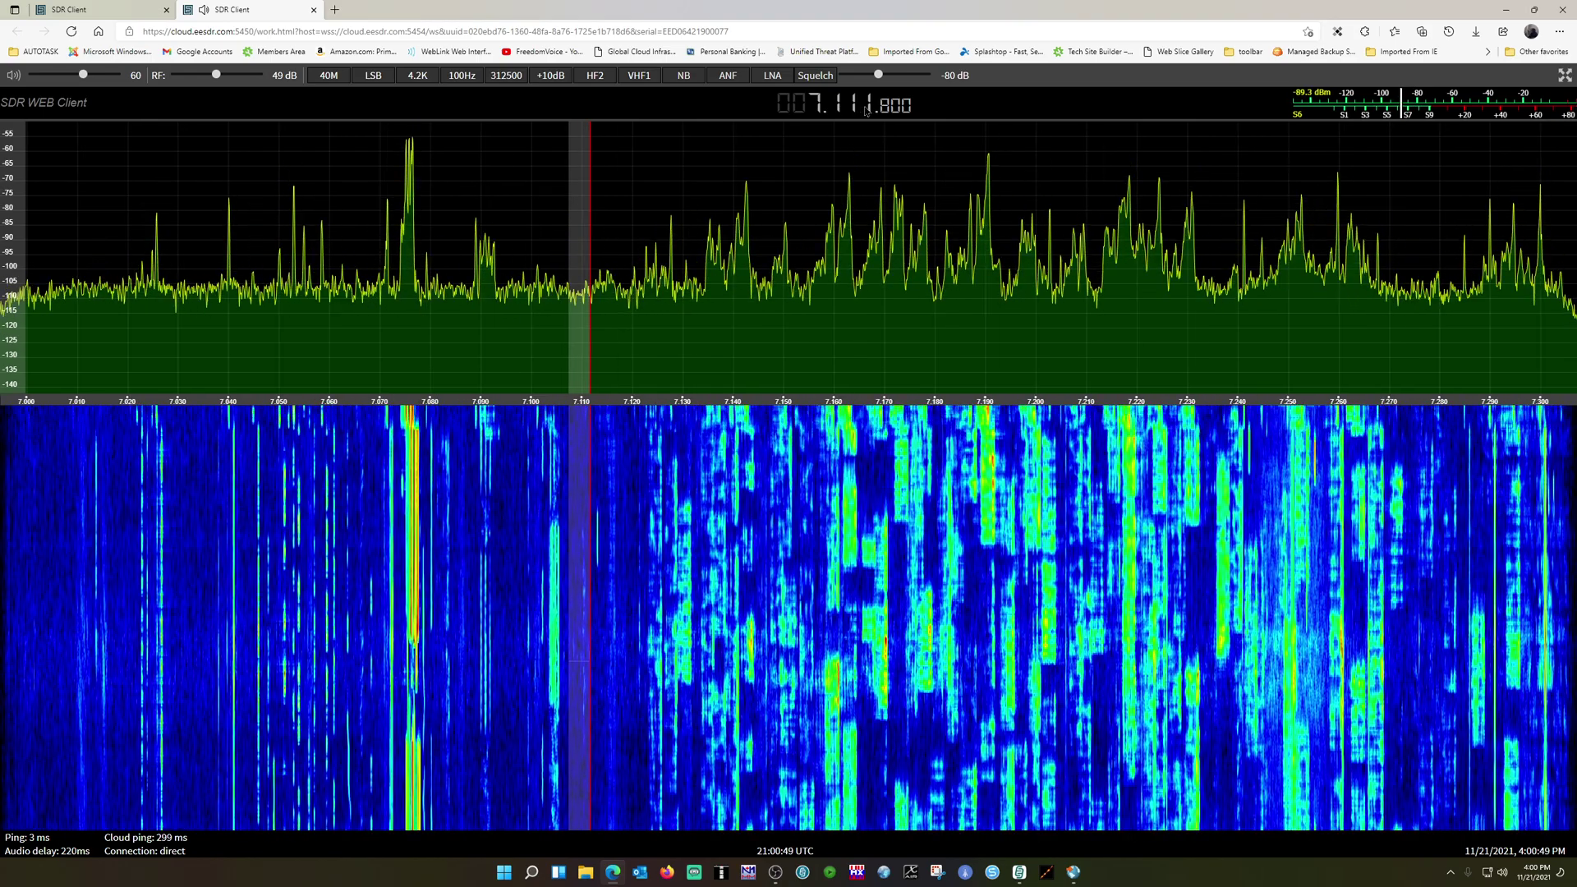
{"action": "scroll", "coordinate": [866, 110], "scroll_direction": "up", "scroll_amount": 3}
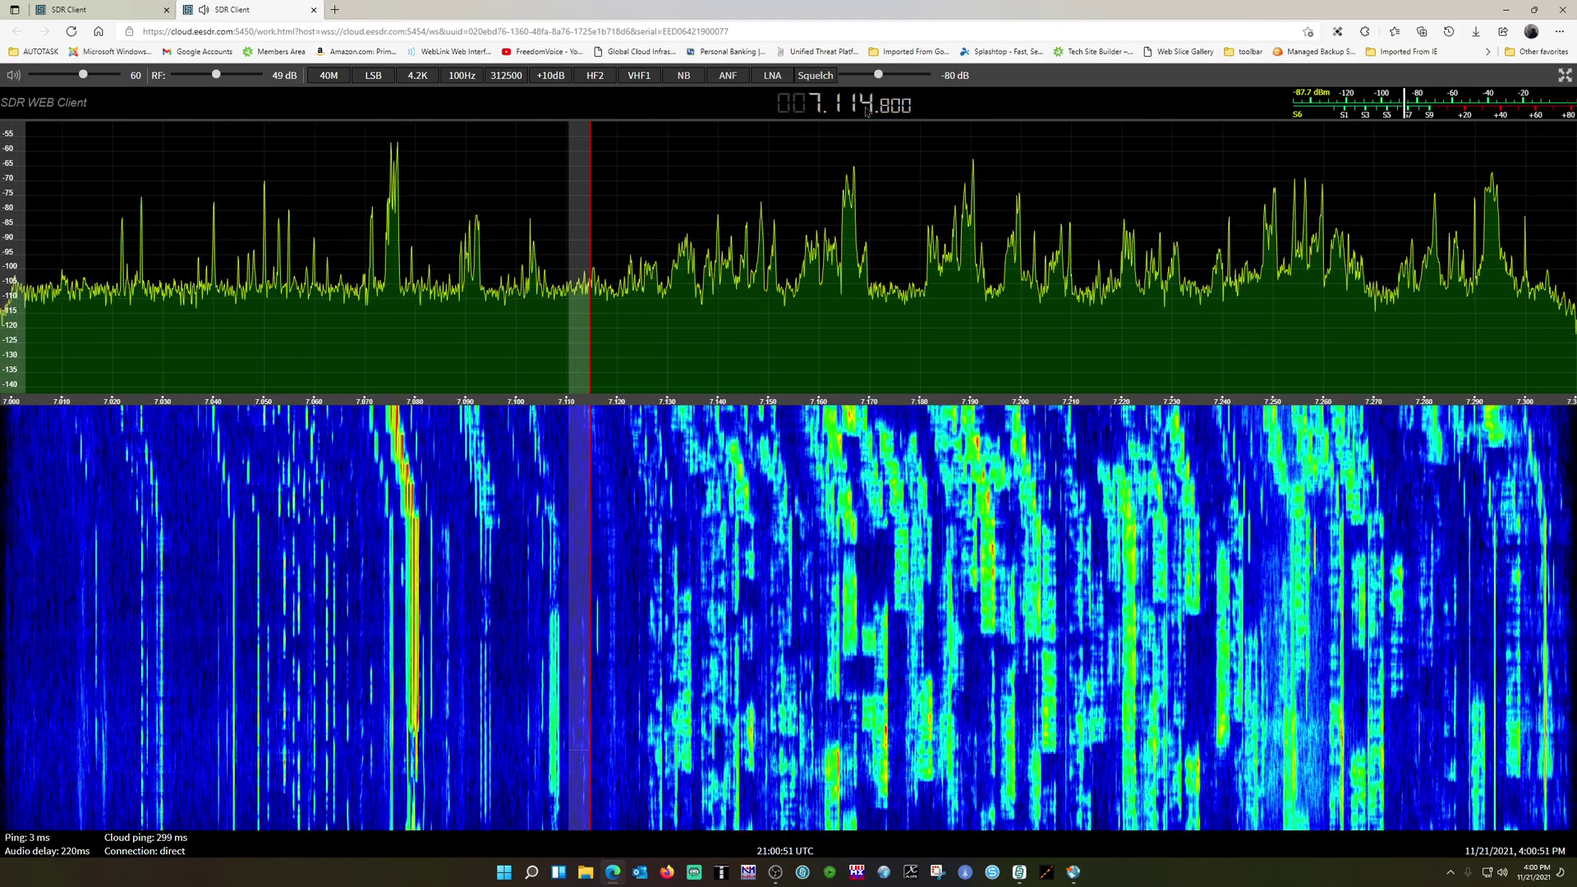
{"action": "scroll", "coordinate": [866, 111], "scroll_direction": "up", "scroll_amount": 1}
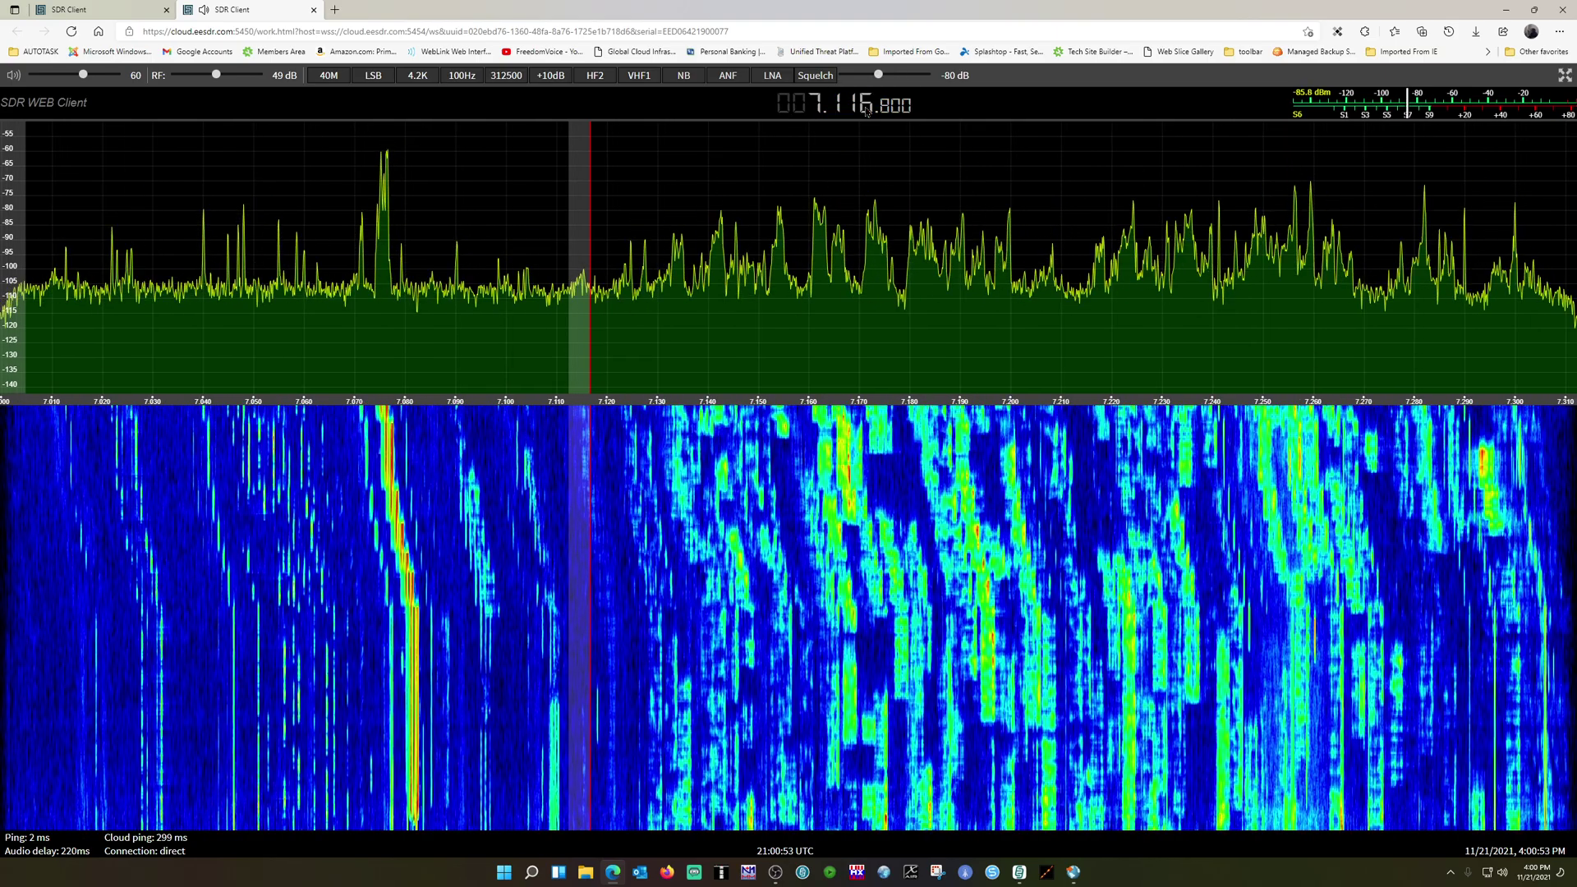
{"action": "scroll", "coordinate": [865, 111], "scroll_direction": "down", "scroll_amount": 4}
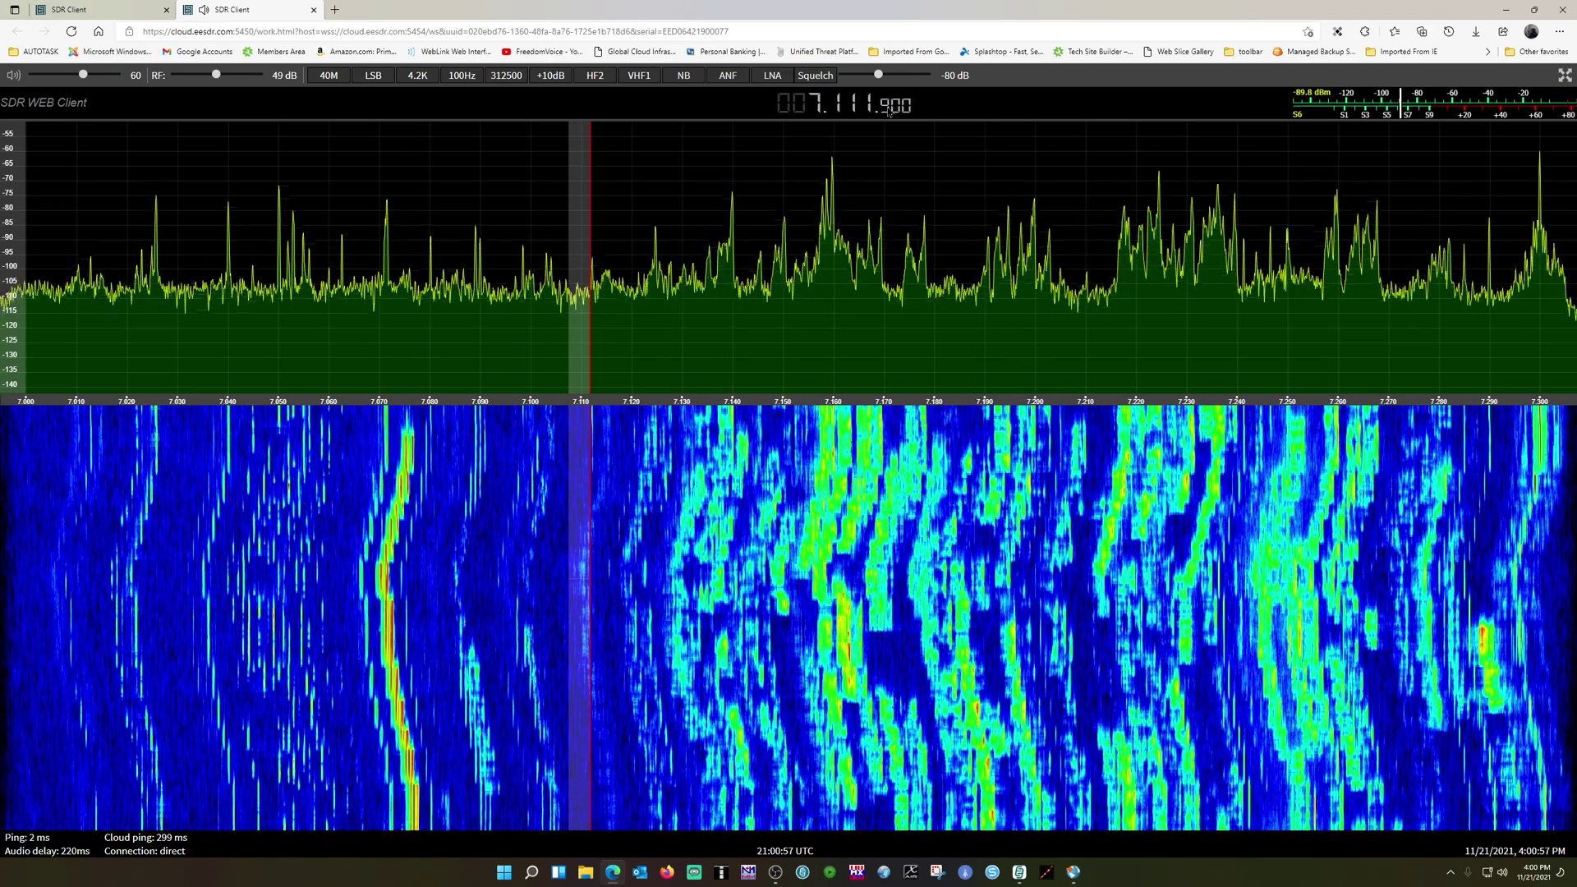
{"action": "scroll", "coordinate": [887, 111], "scroll_direction": "up", "scroll_amount": 2}
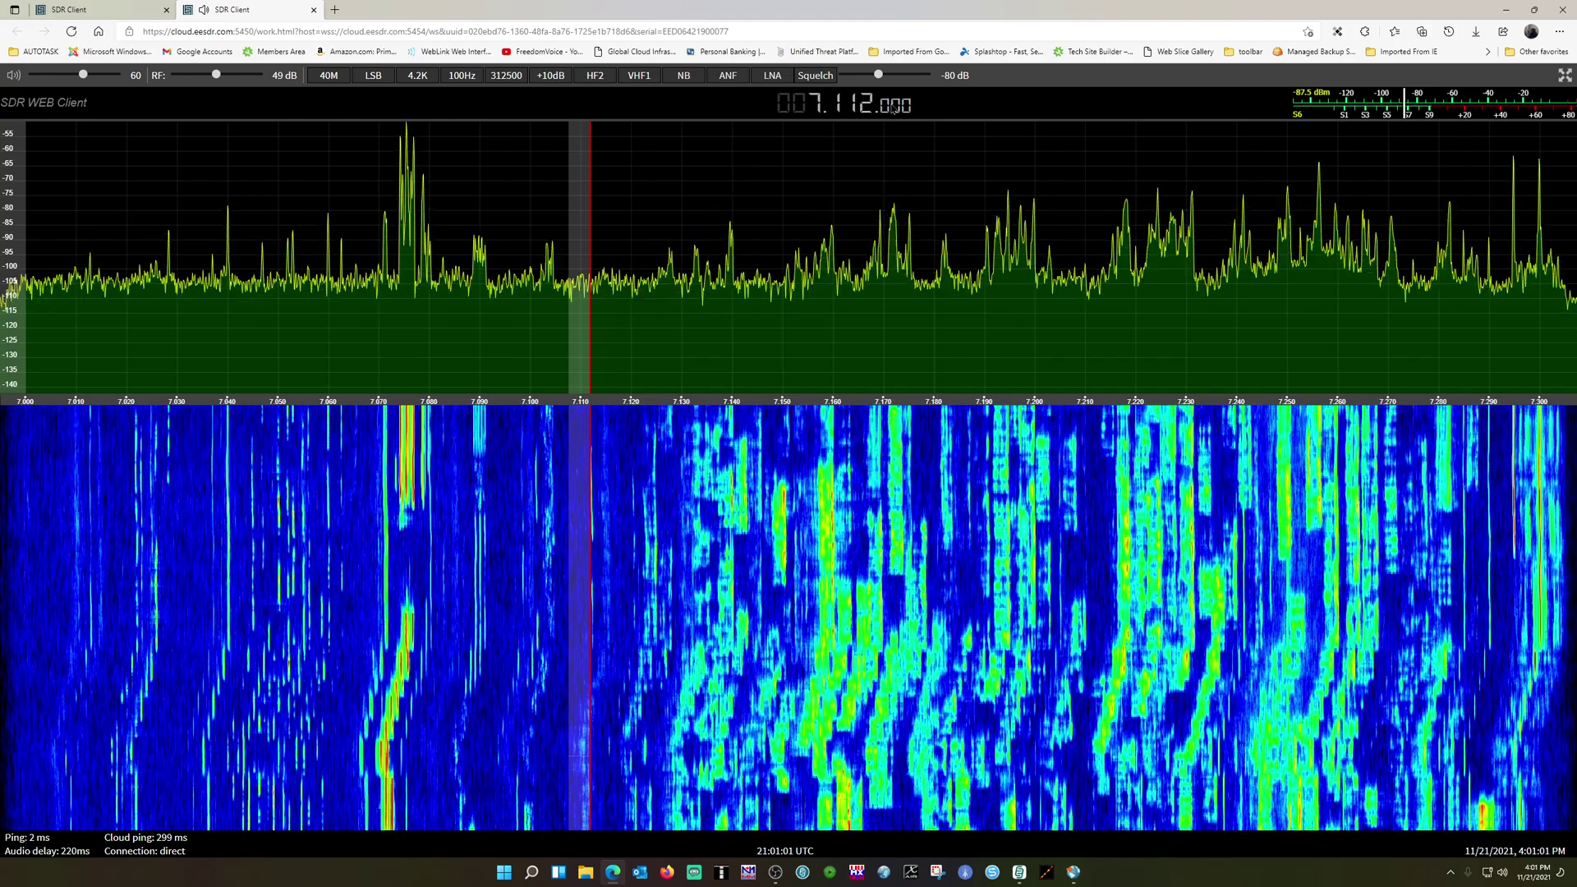
{"action": "scroll", "coordinate": [821, 112], "scroll_direction": "up", "scroll_amount": 1}
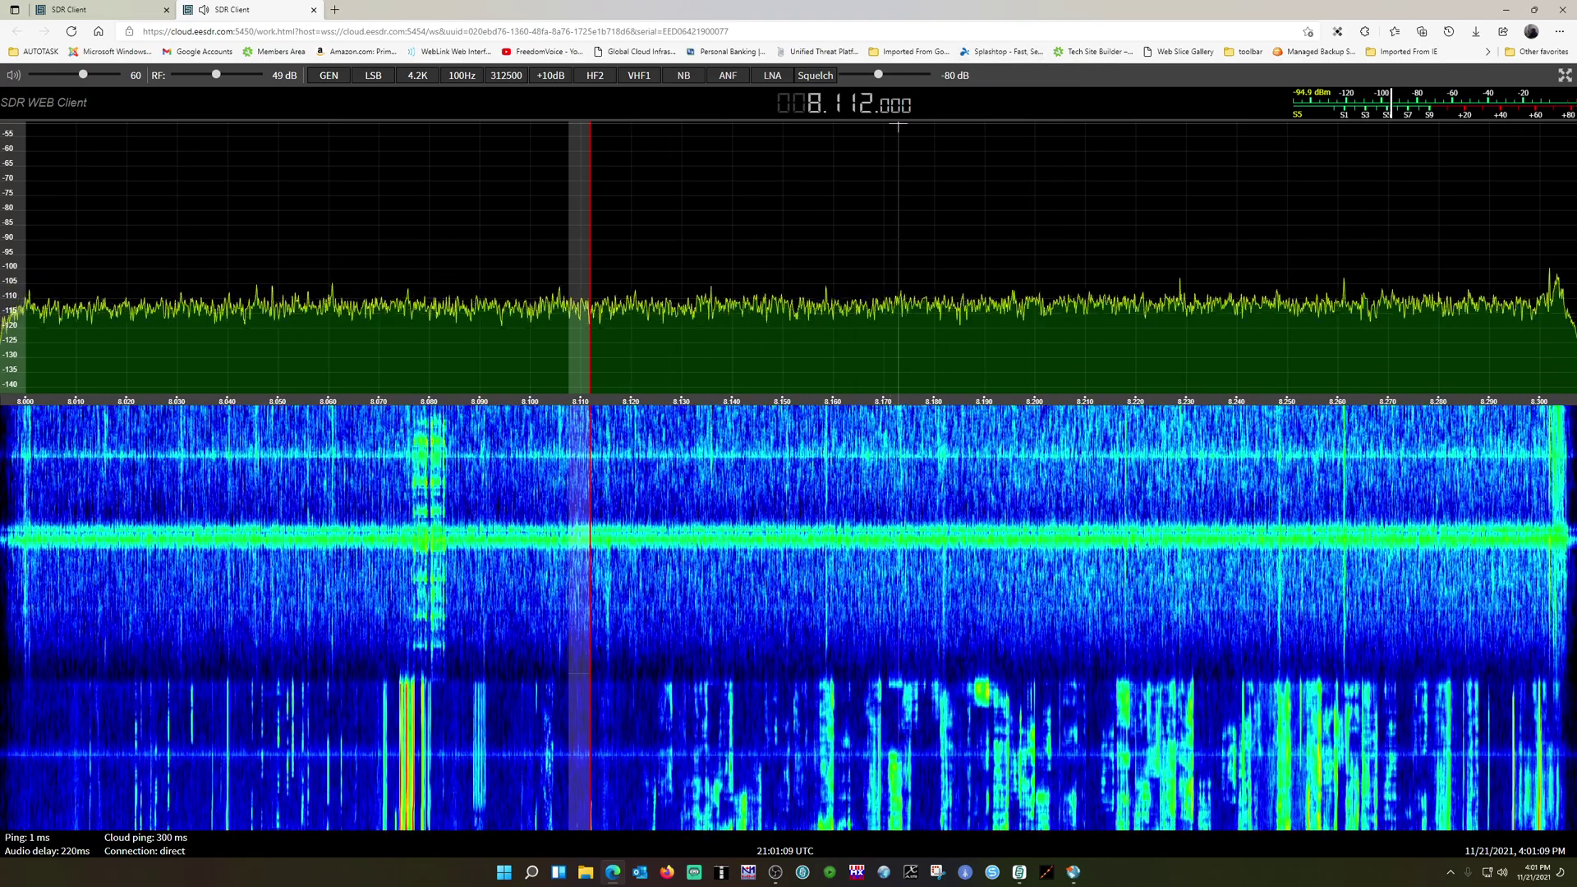
- Raise the MHz digit twice to reach 10.112.000 on the 30M band in USB
{"action": "scroll", "coordinate": [816, 115], "scroll_direction": "up", "scroll_amount": 1}
{"action": "scroll", "coordinate": [820, 111], "scroll_direction": "up", "scroll_amount": 1}
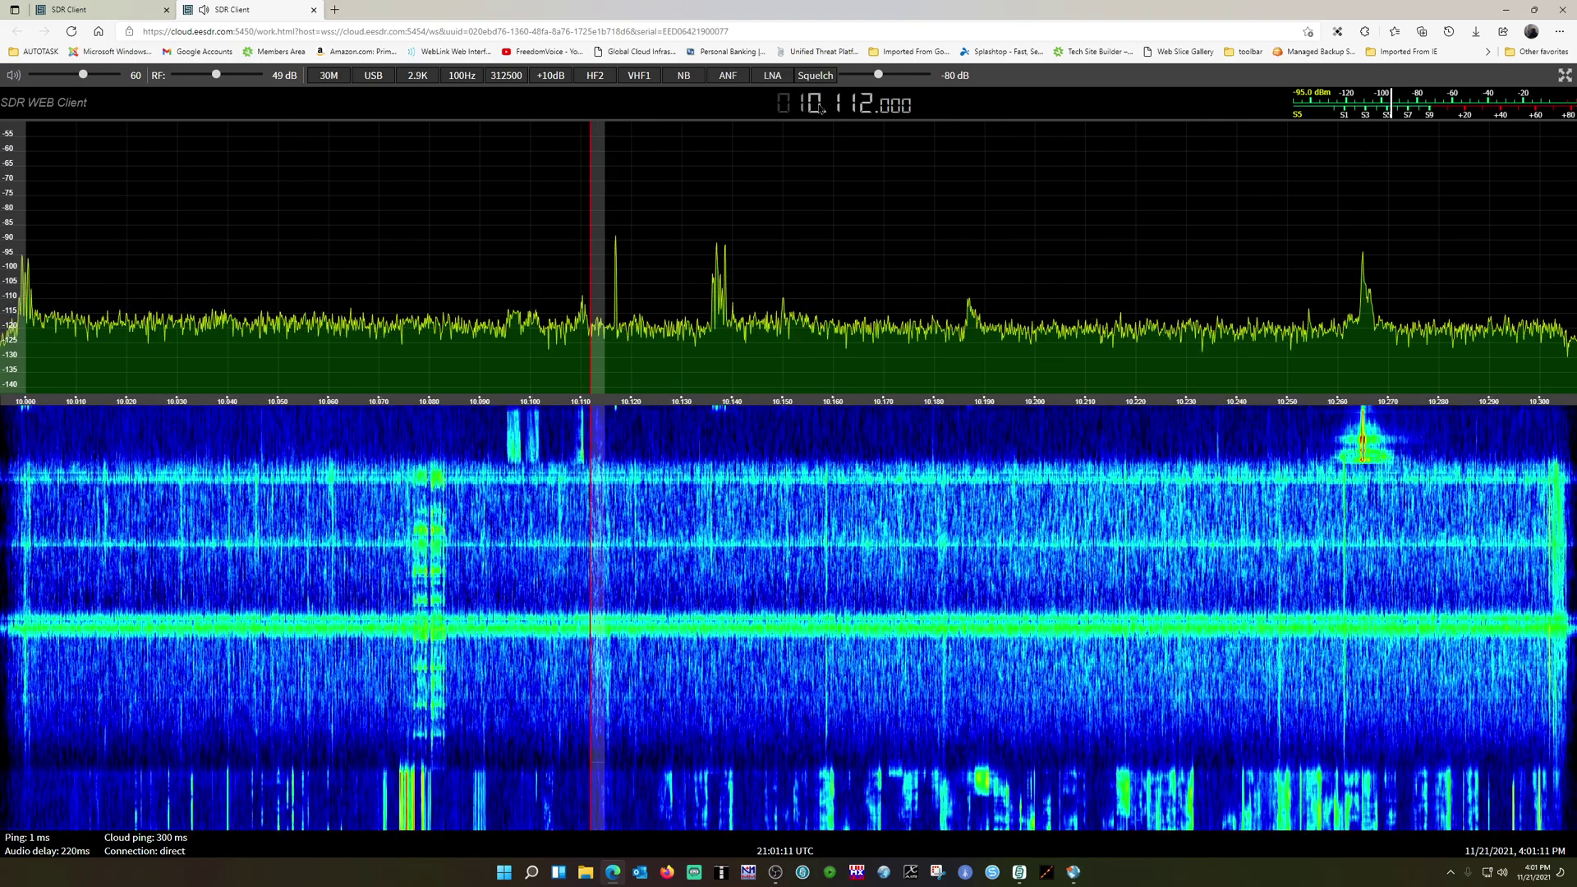